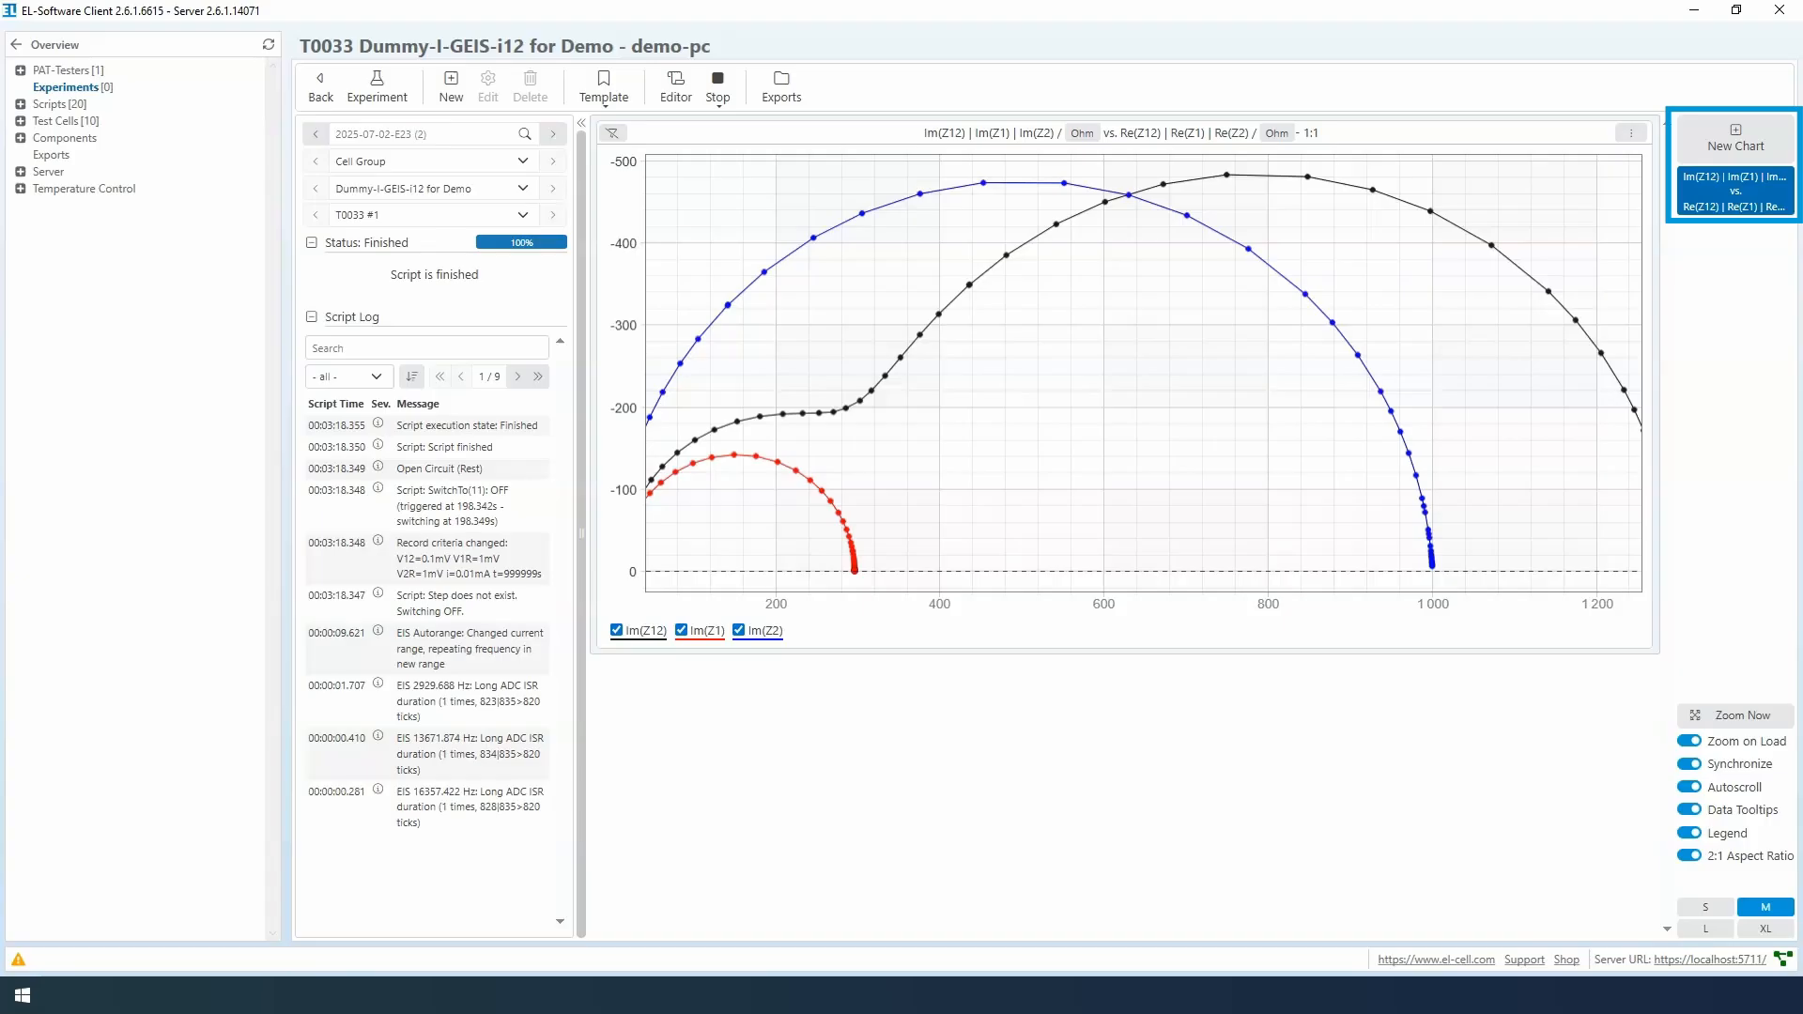
Create a chart of V12, V1R and V2R against t (s) from Output.txt, with all three series drawn as dashed lines.
left_click(1763, 129)
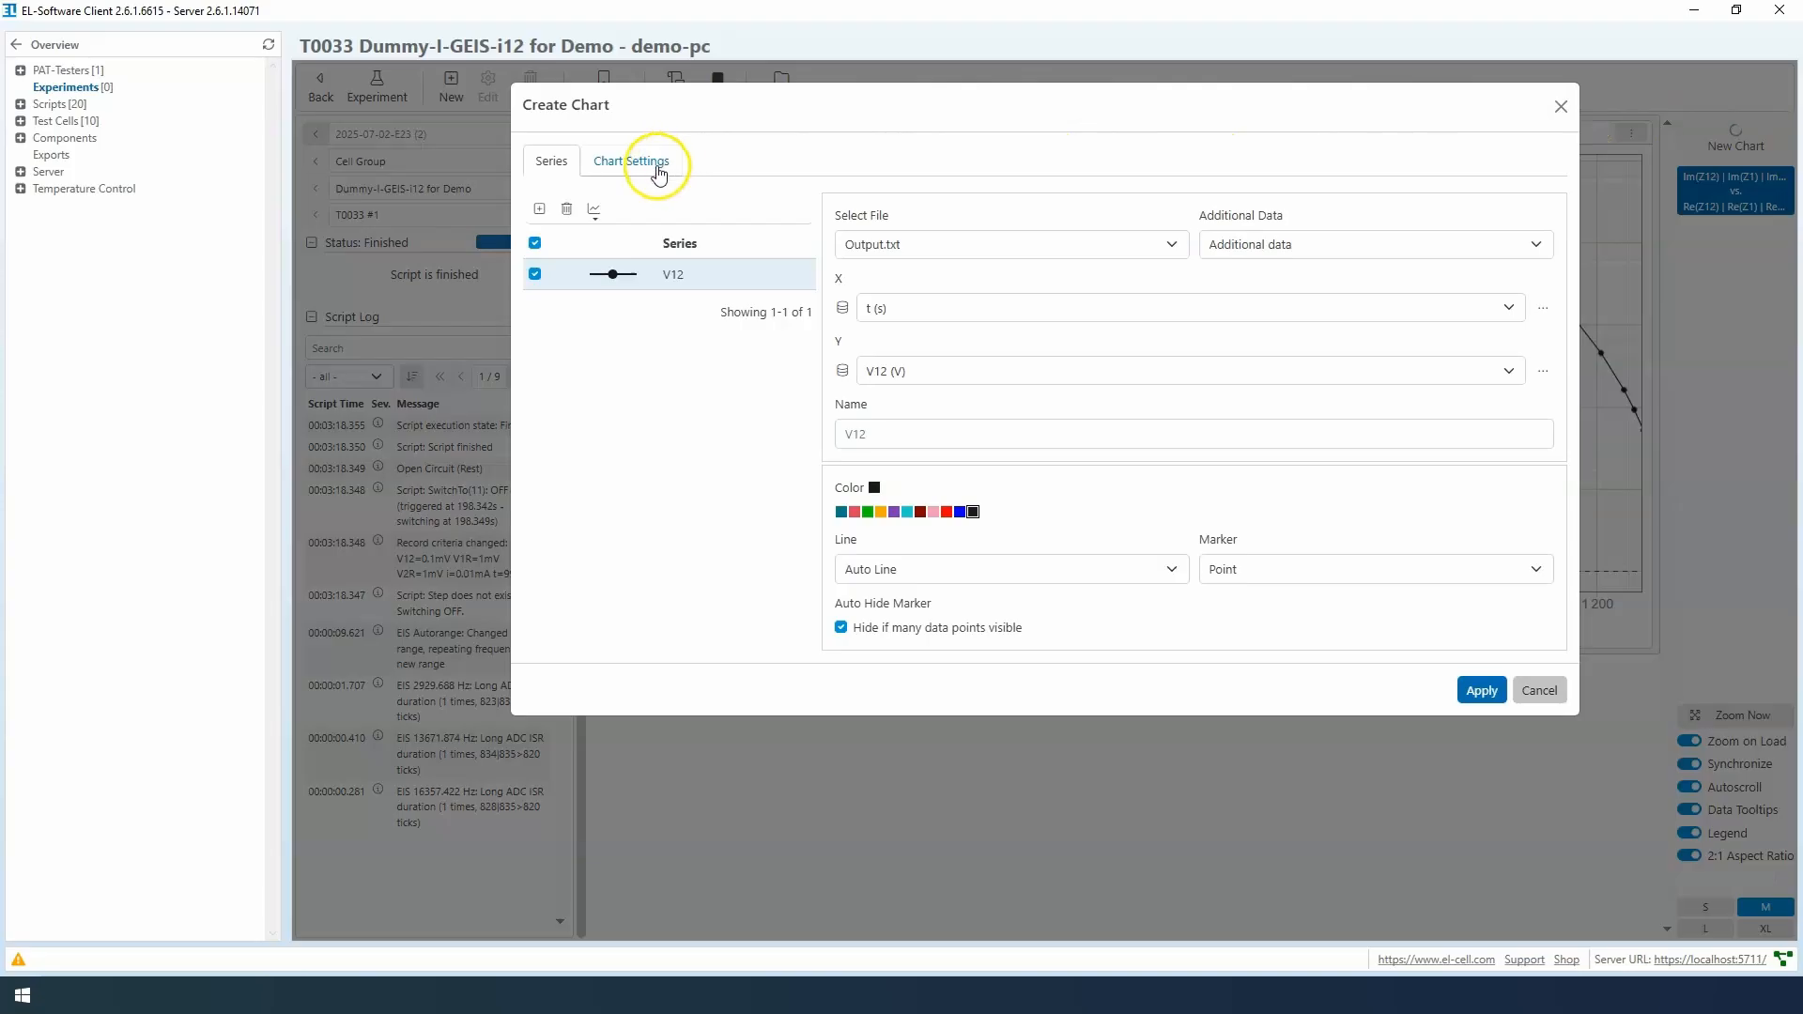
left_click(538, 210)
left_click(538, 209)
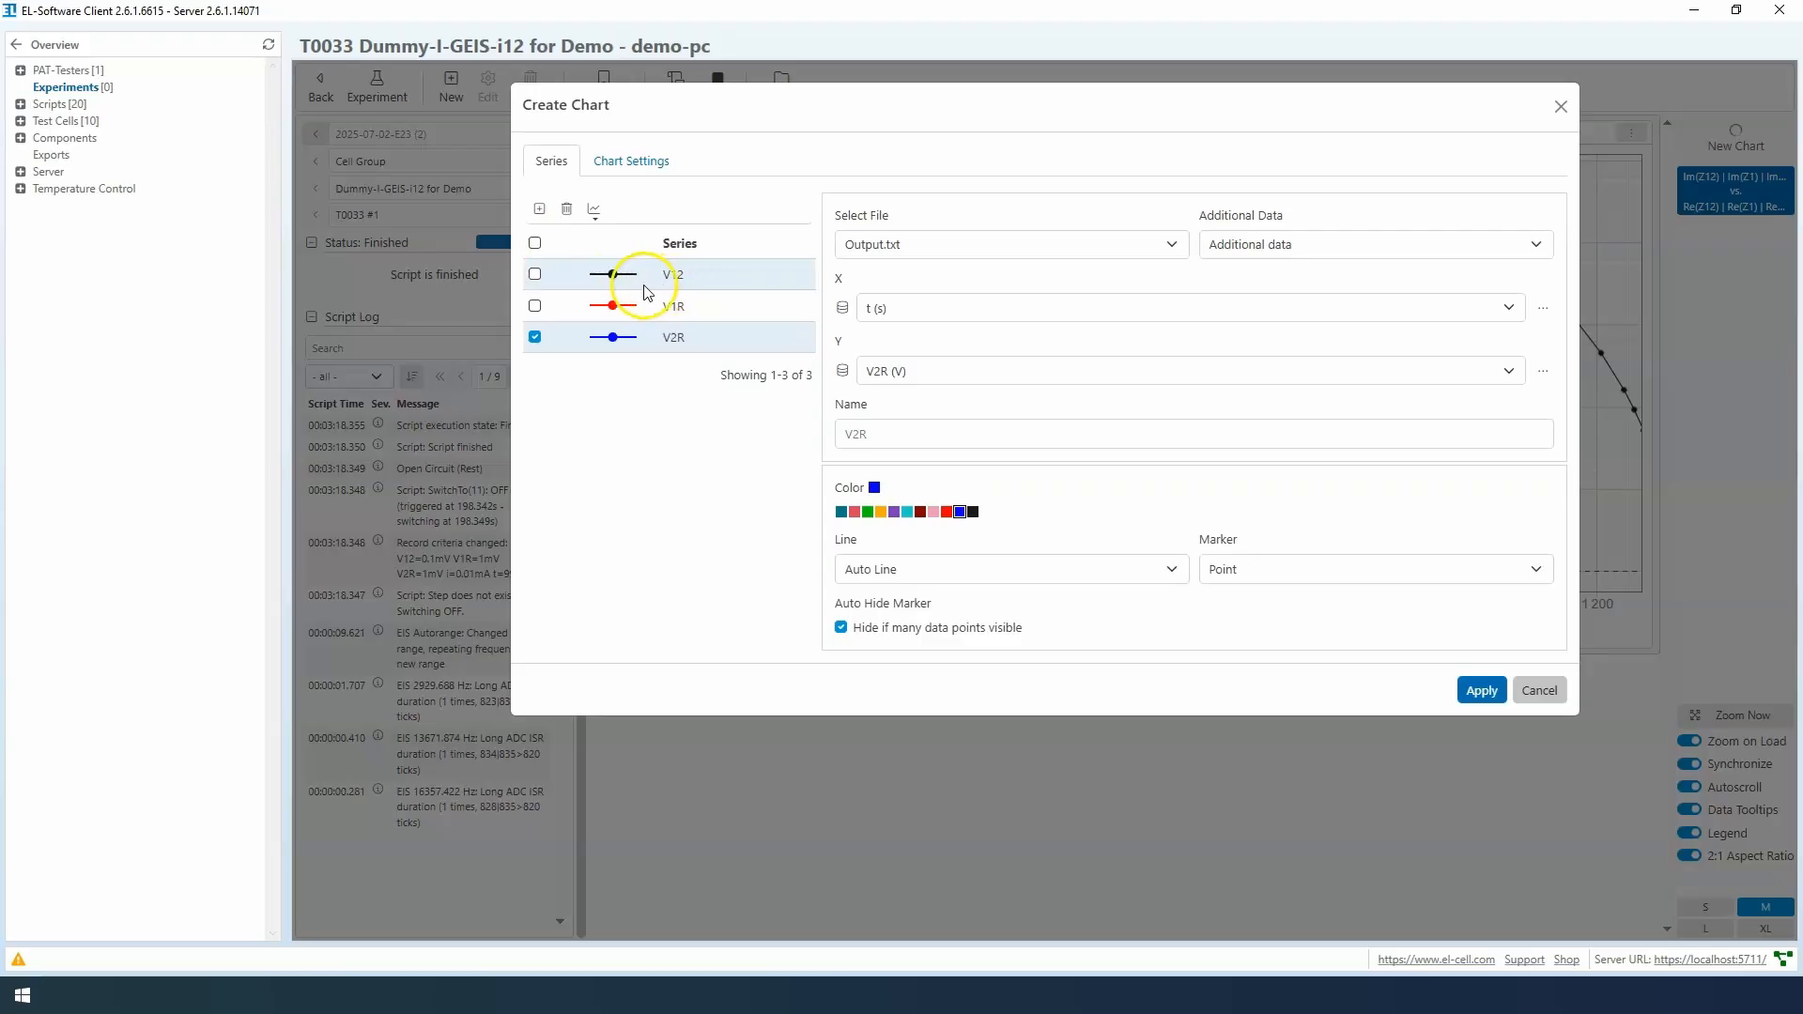
left_click(536, 246)
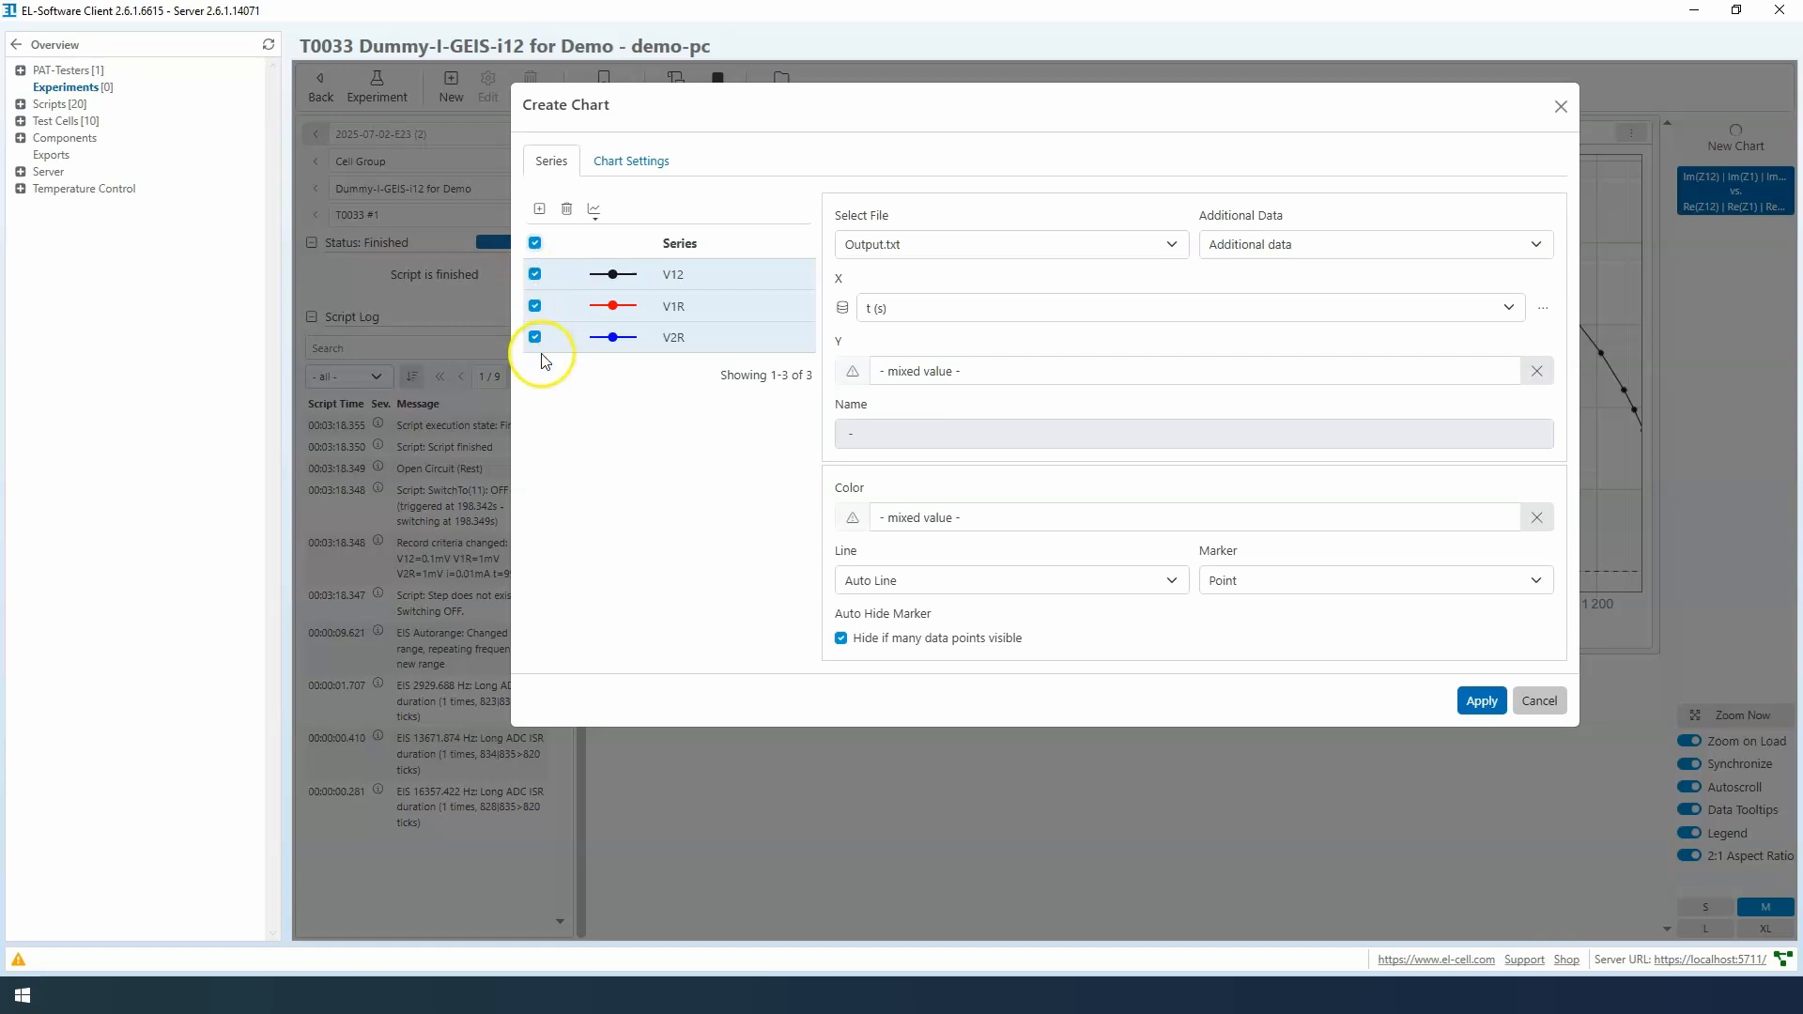
left_click(1167, 581)
left_click(1130, 637)
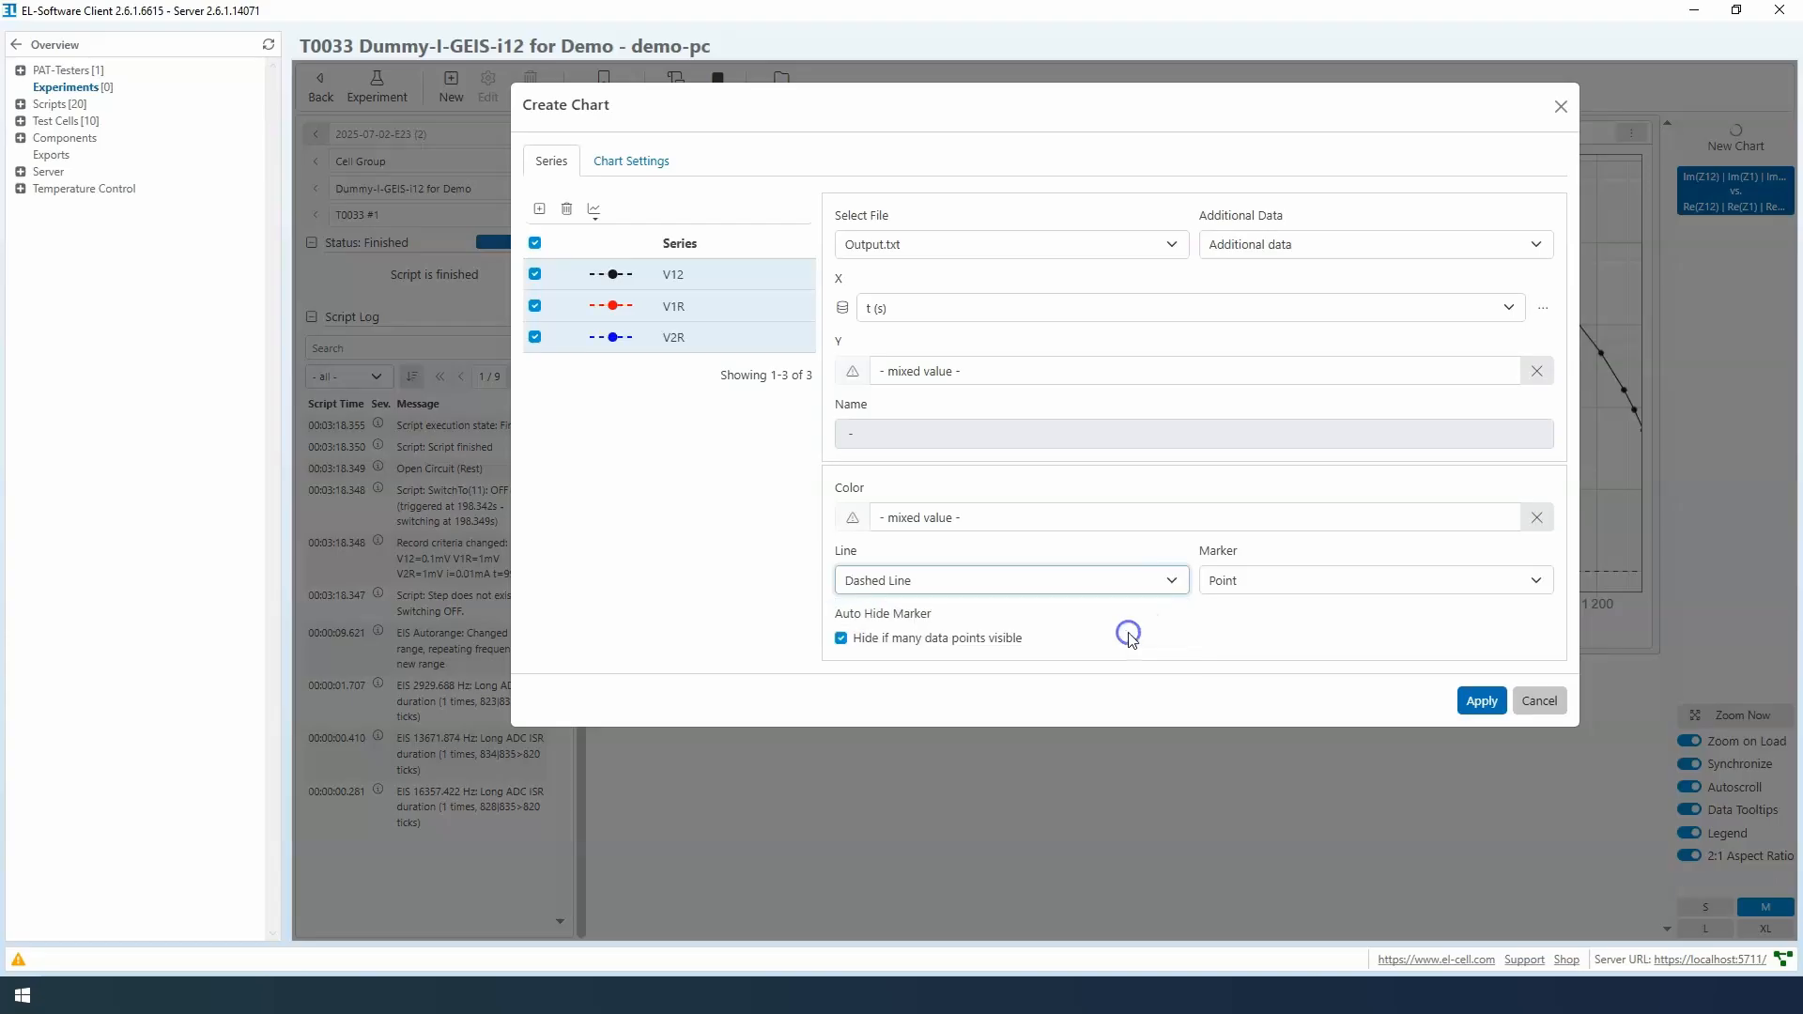
left_click(1482, 702)
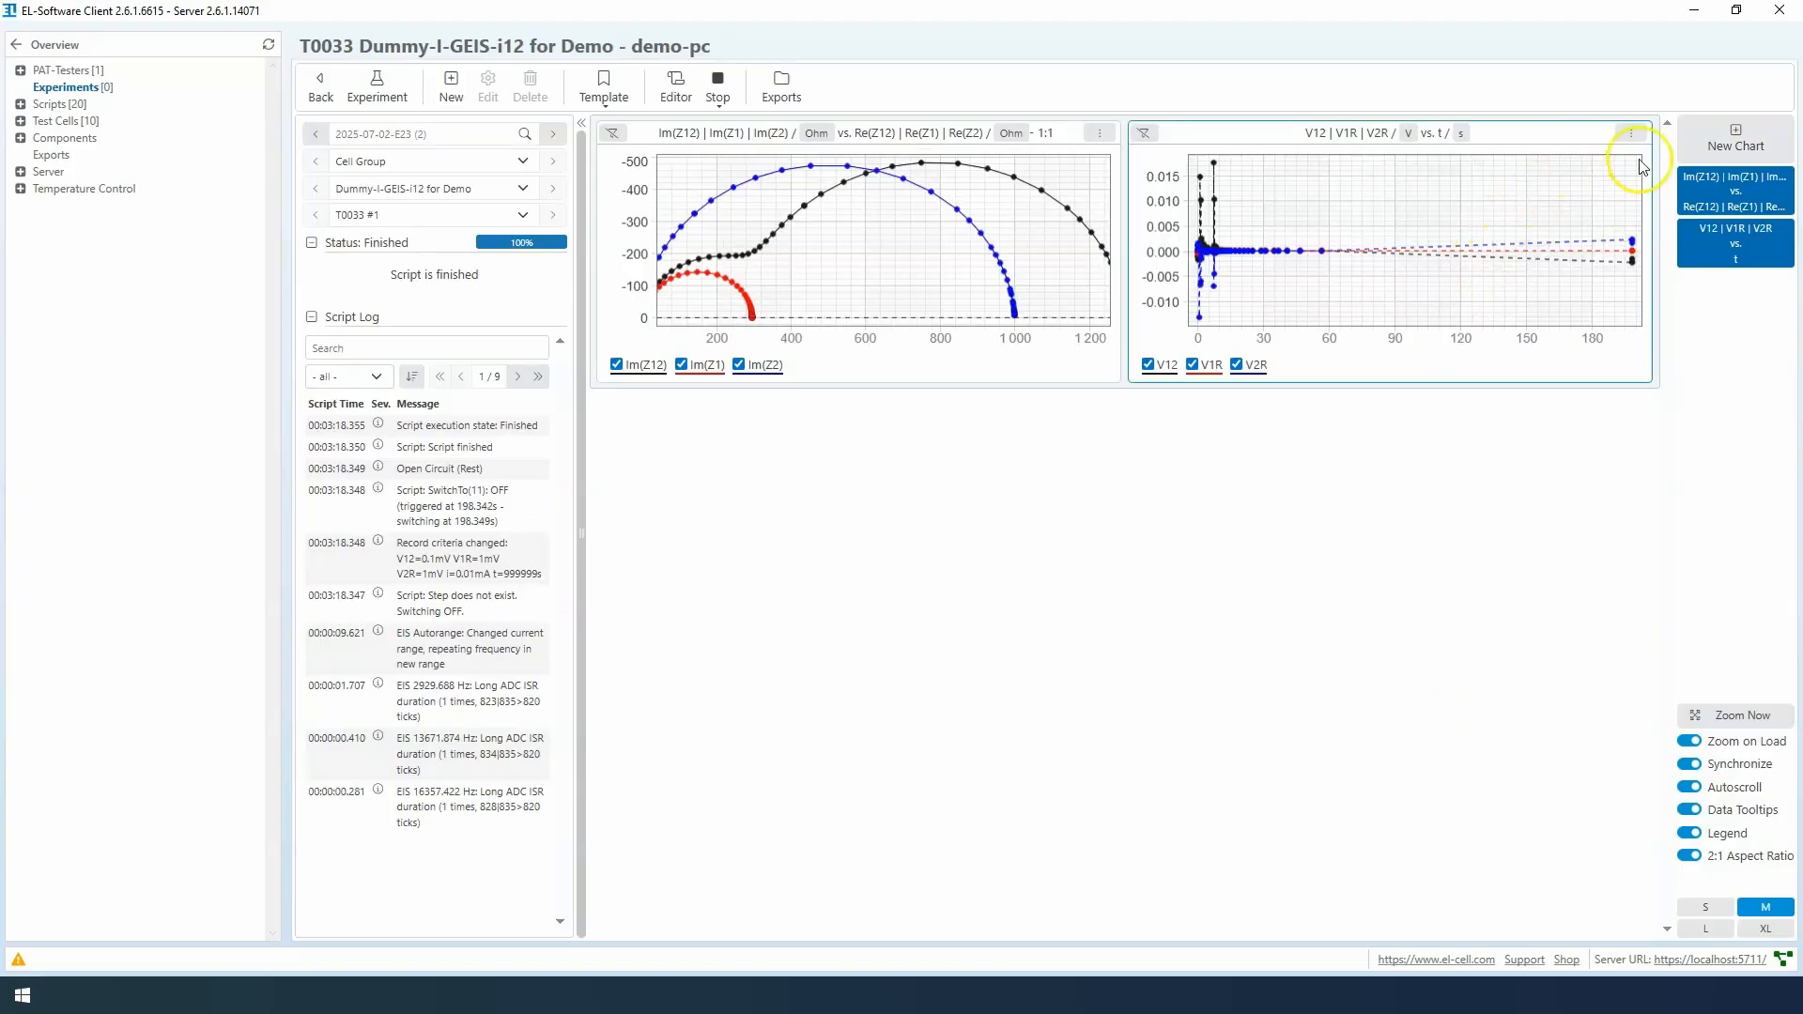
Switch the visible chart from impedance to voltage and back, leaving only the impedance chart displayed.
left_click(1789, 205)
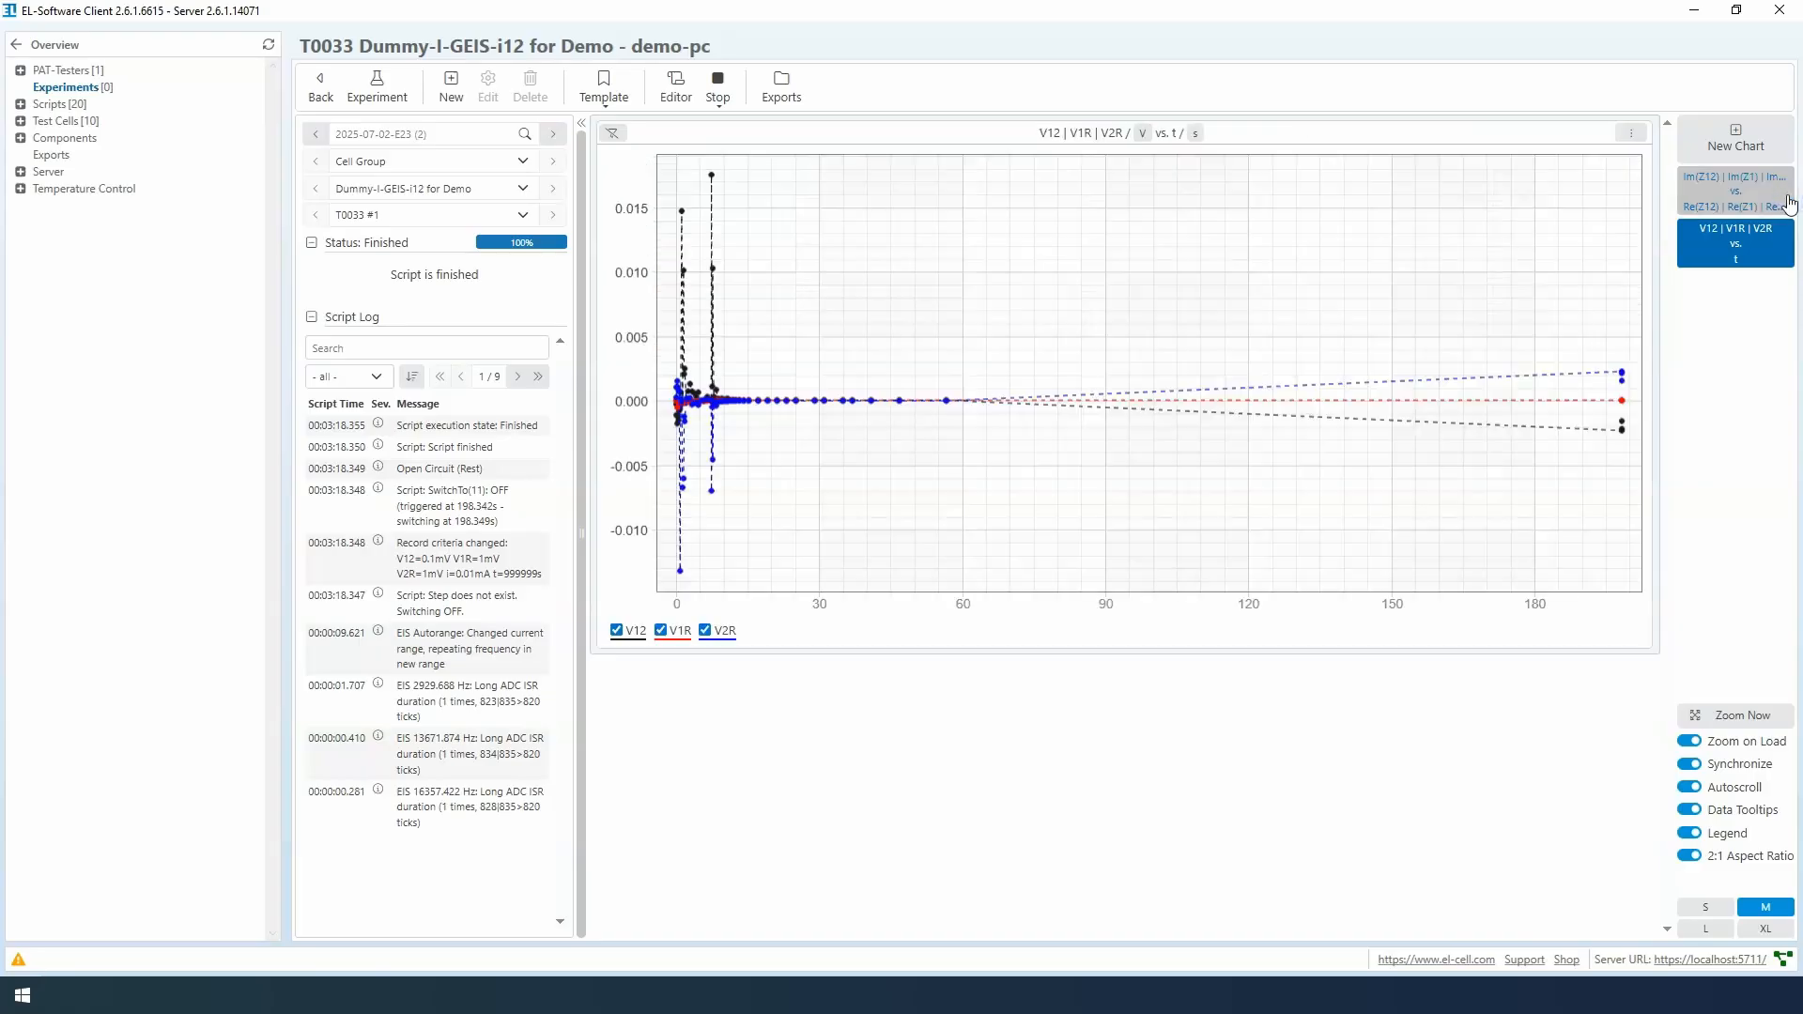
left_click(1758, 235)
left_click(1767, 207)
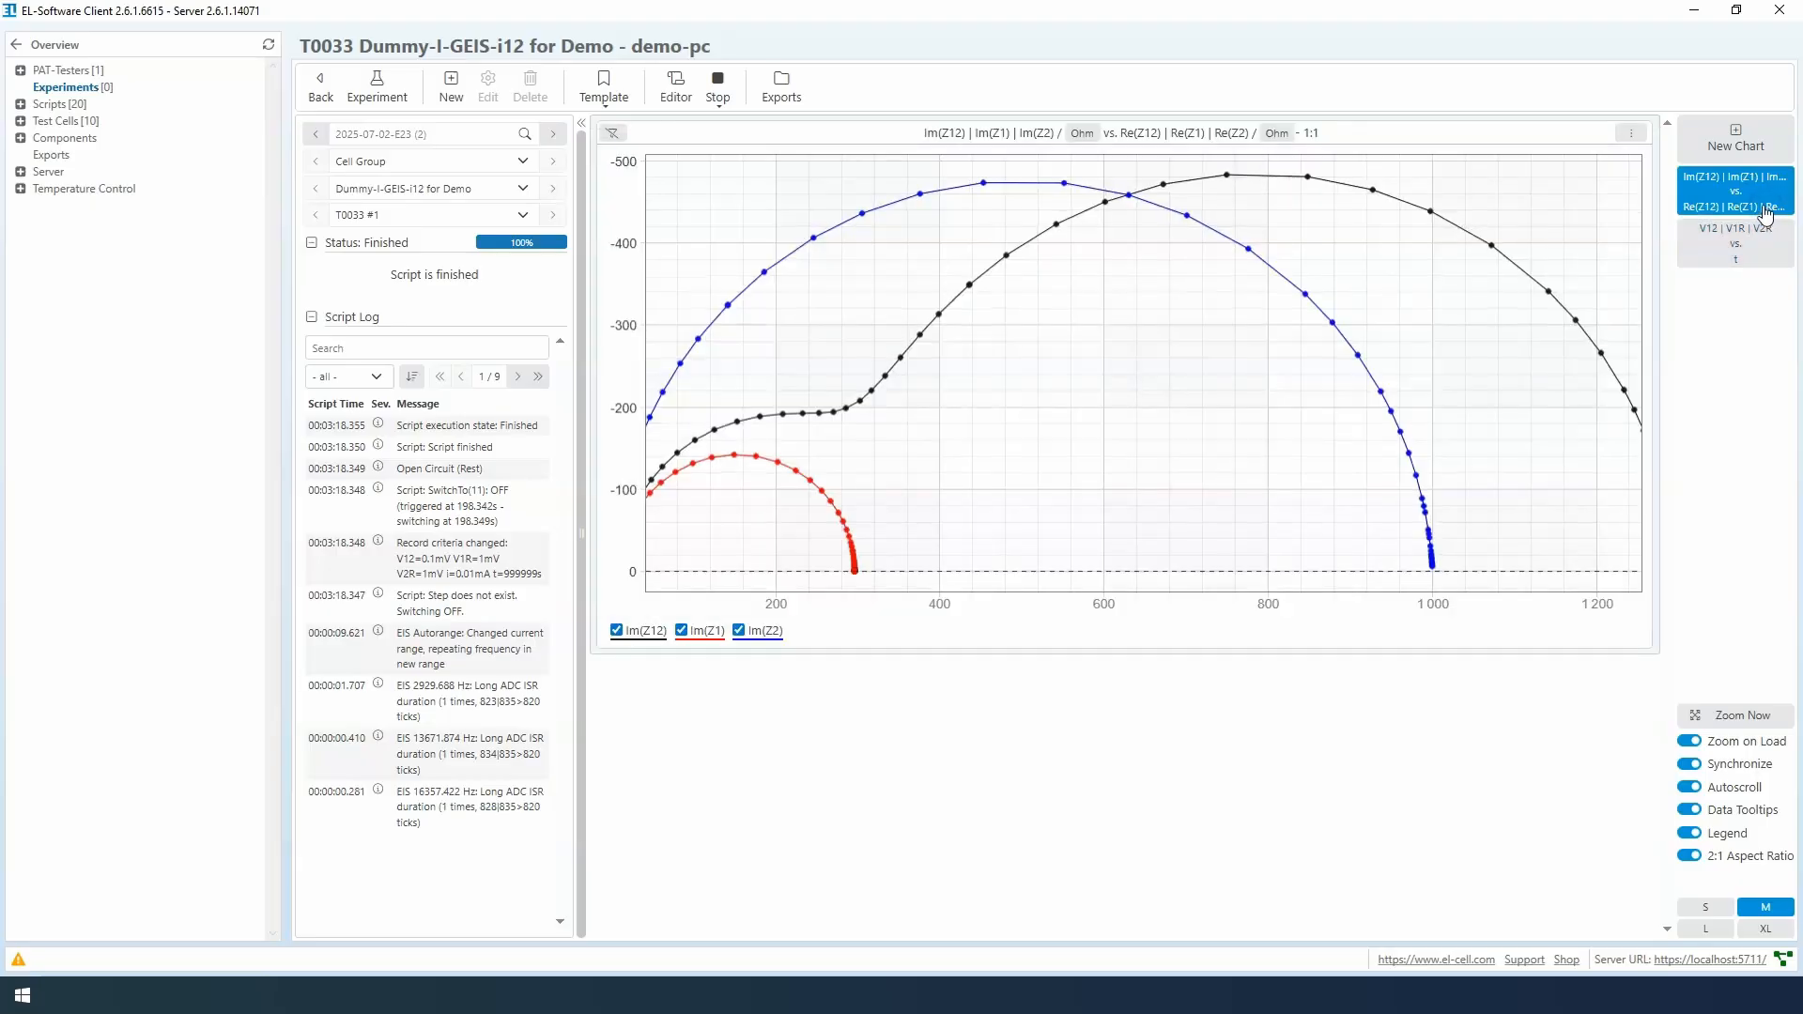
Duplicate the V12, V1R and V2R versus t chart and delete the extra copy.
left_click_drag(1761, 240, 1756, 352)
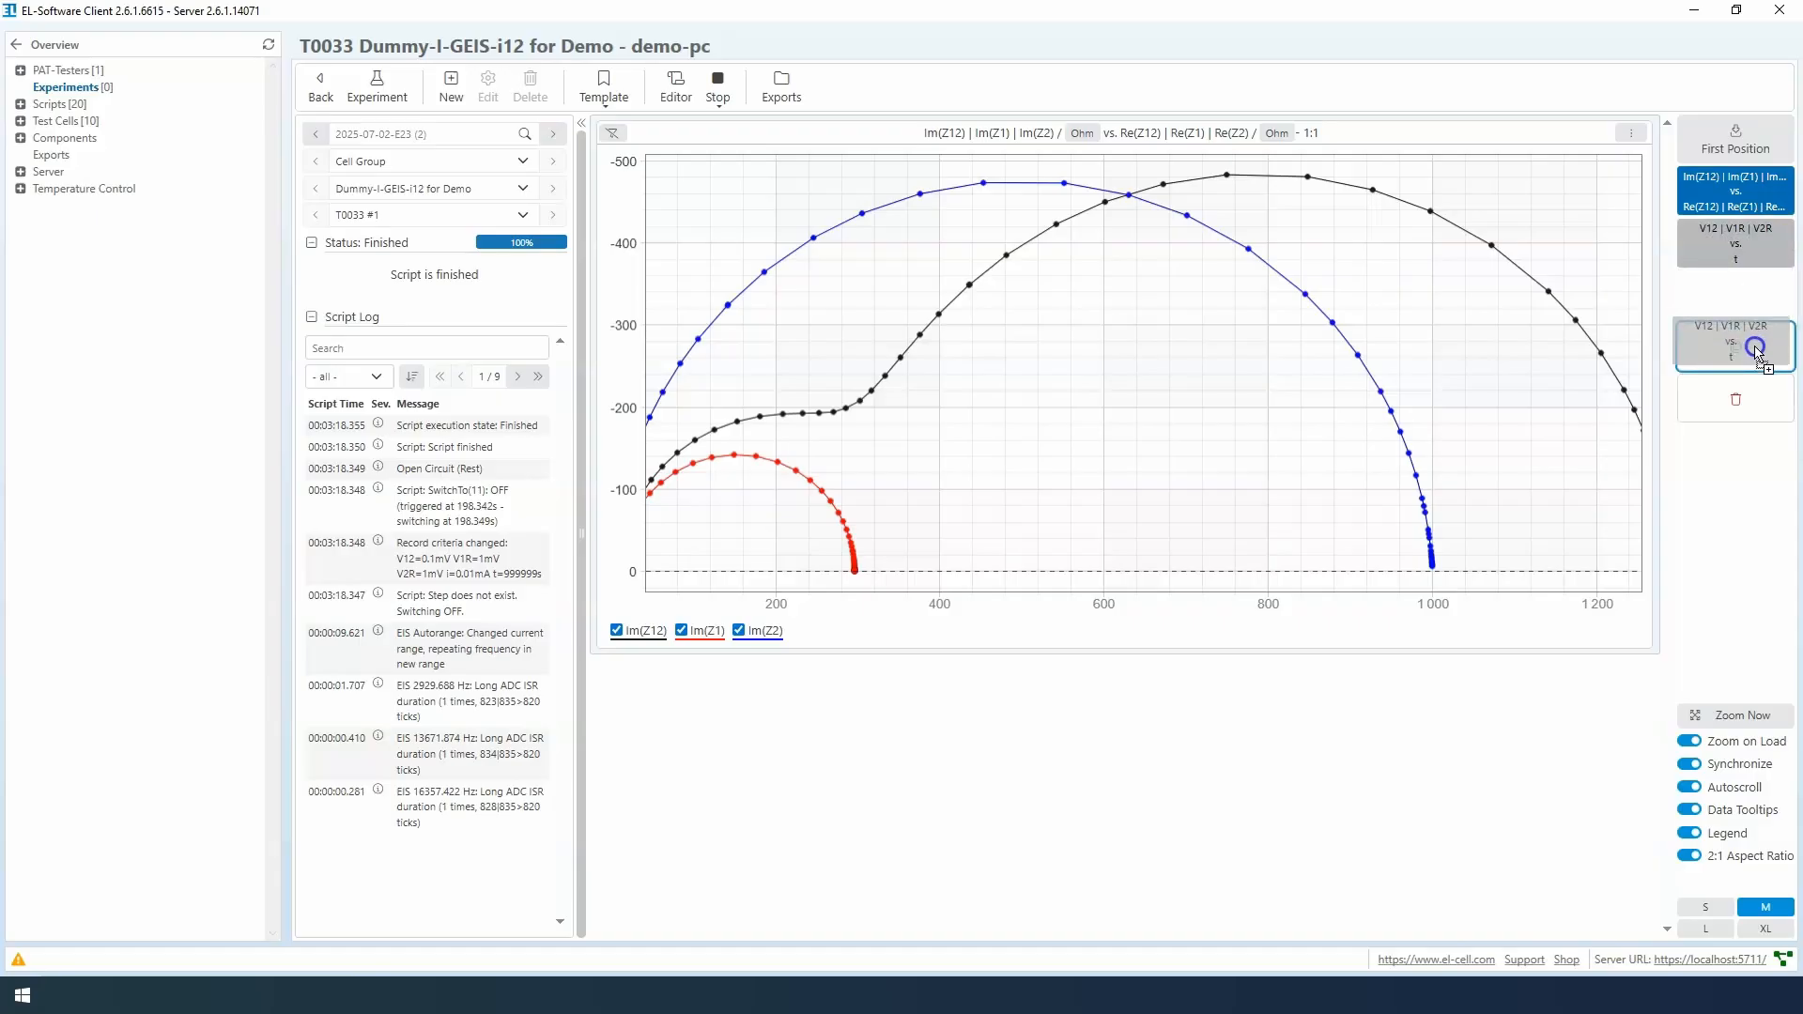
left_click_drag(1756, 353, 1758, 353)
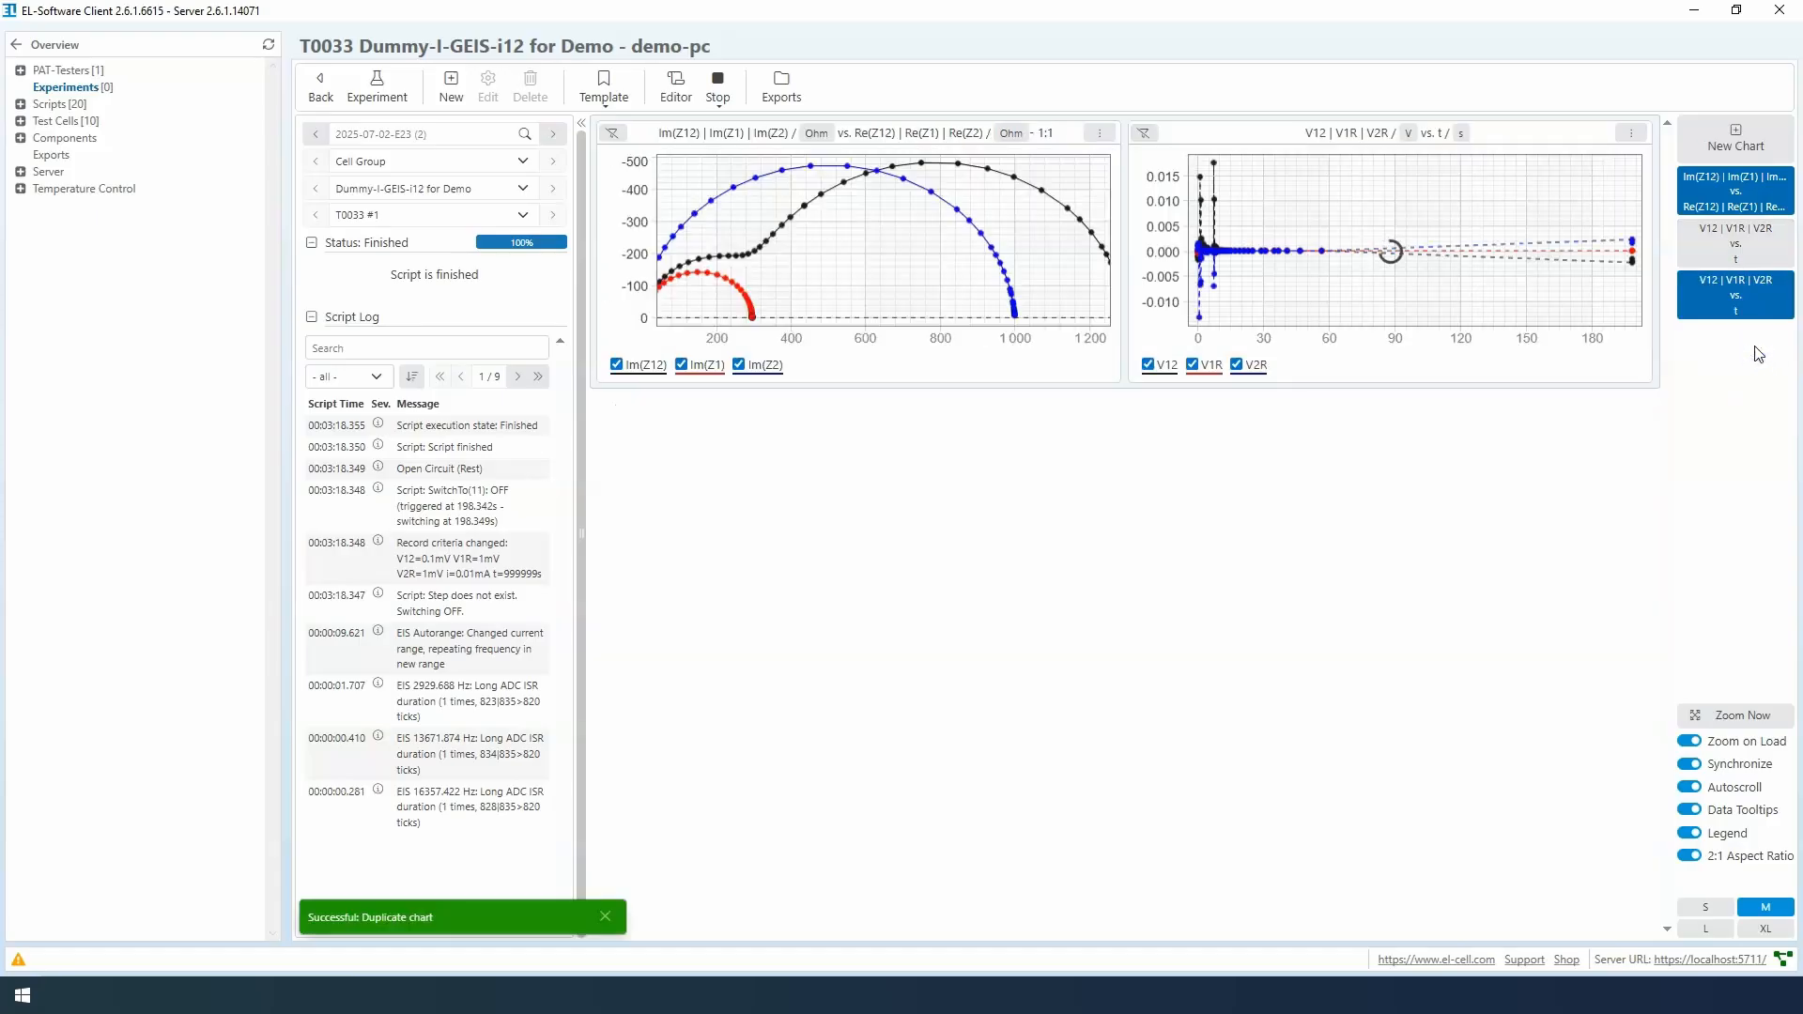
left_click(1749, 260)
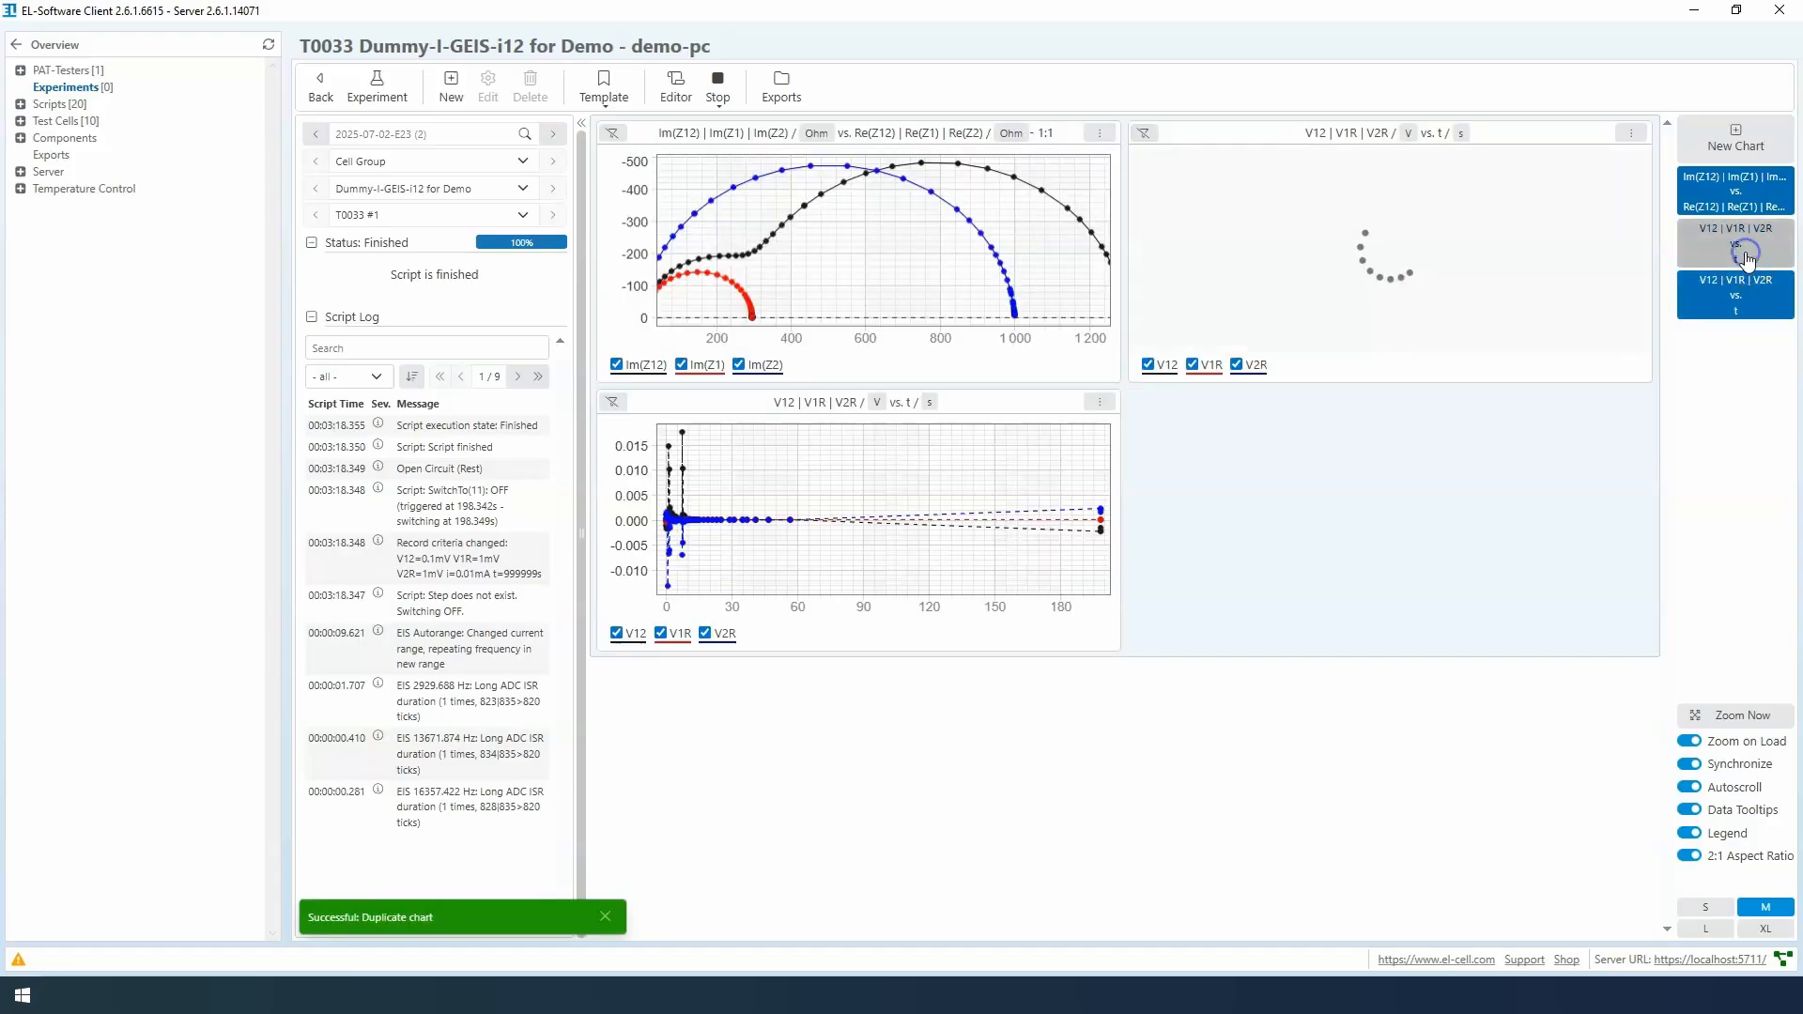
left_click_drag(1748, 260, 1747, 454)
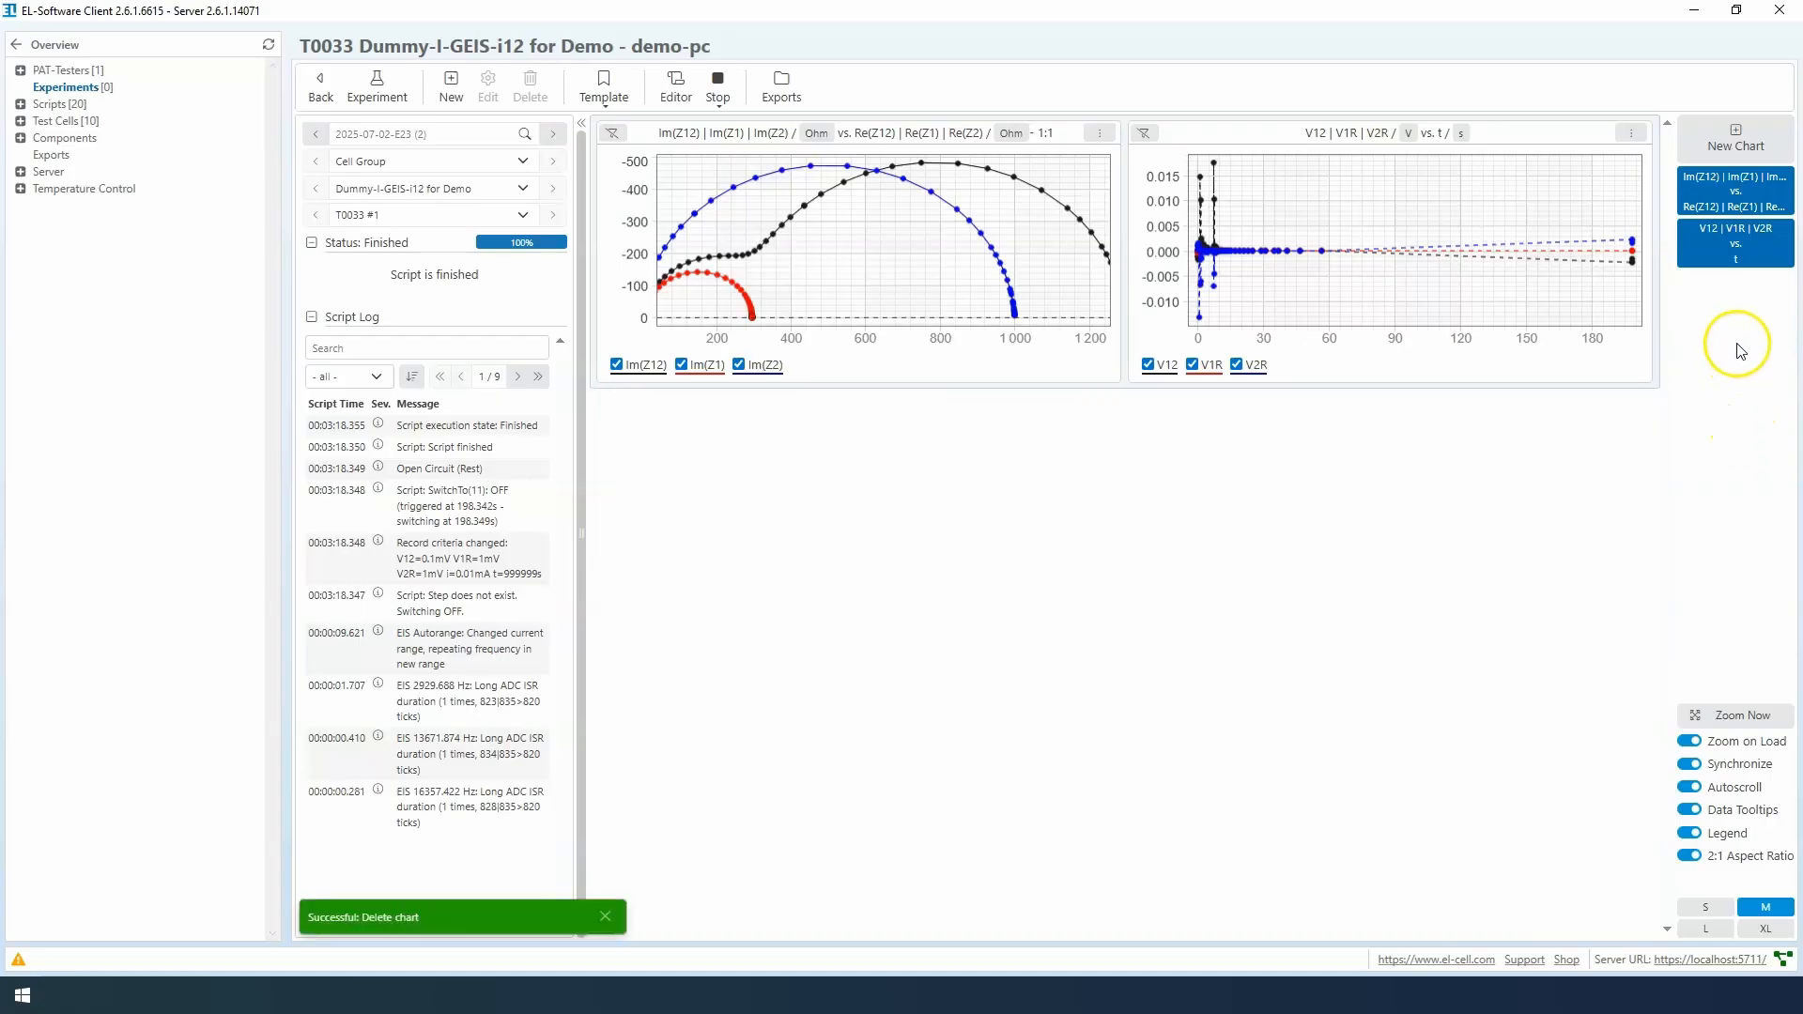
Move the voltage-versus-time chart to the first position in the chart list and hide it from the view.
left_click(1735, 261)
left_click_drag(1735, 262, 1743, 167)
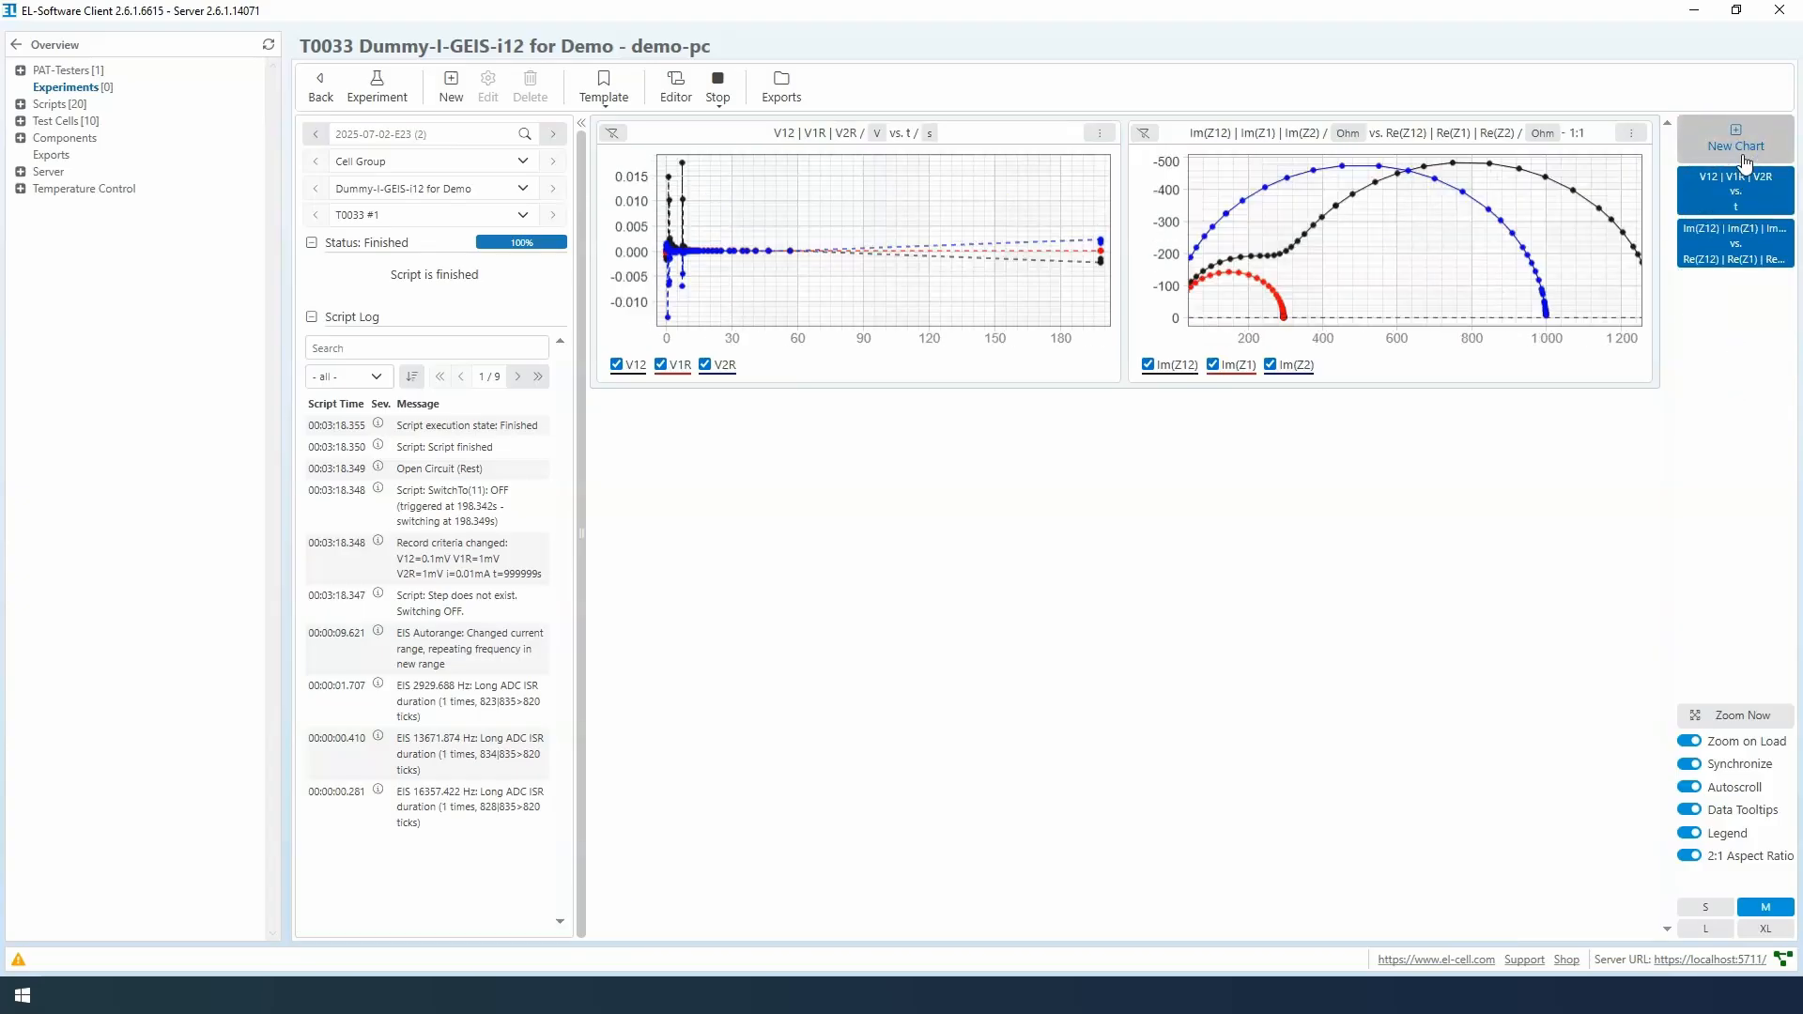
left_click(1745, 180)
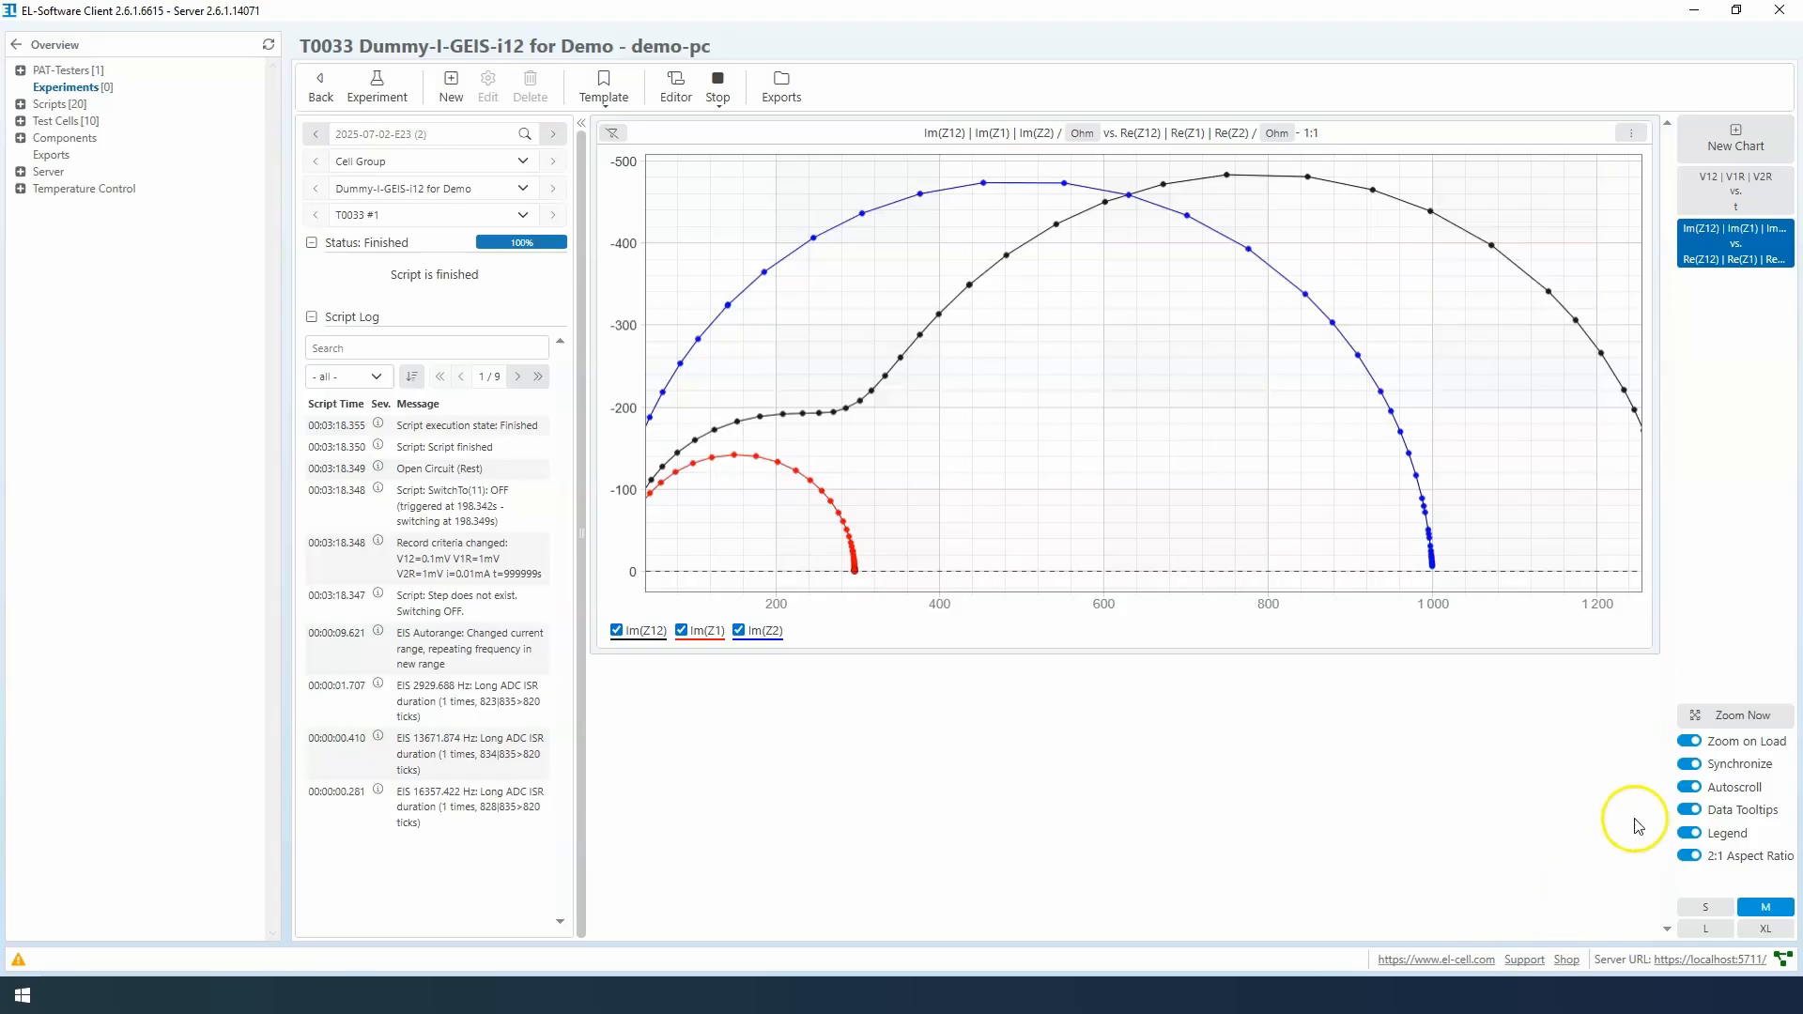
Zoom the impedance chart to fit all data and inspect a point on the Im(Z2) curve, toggling data tooltips off and on.
left_click(1752, 726)
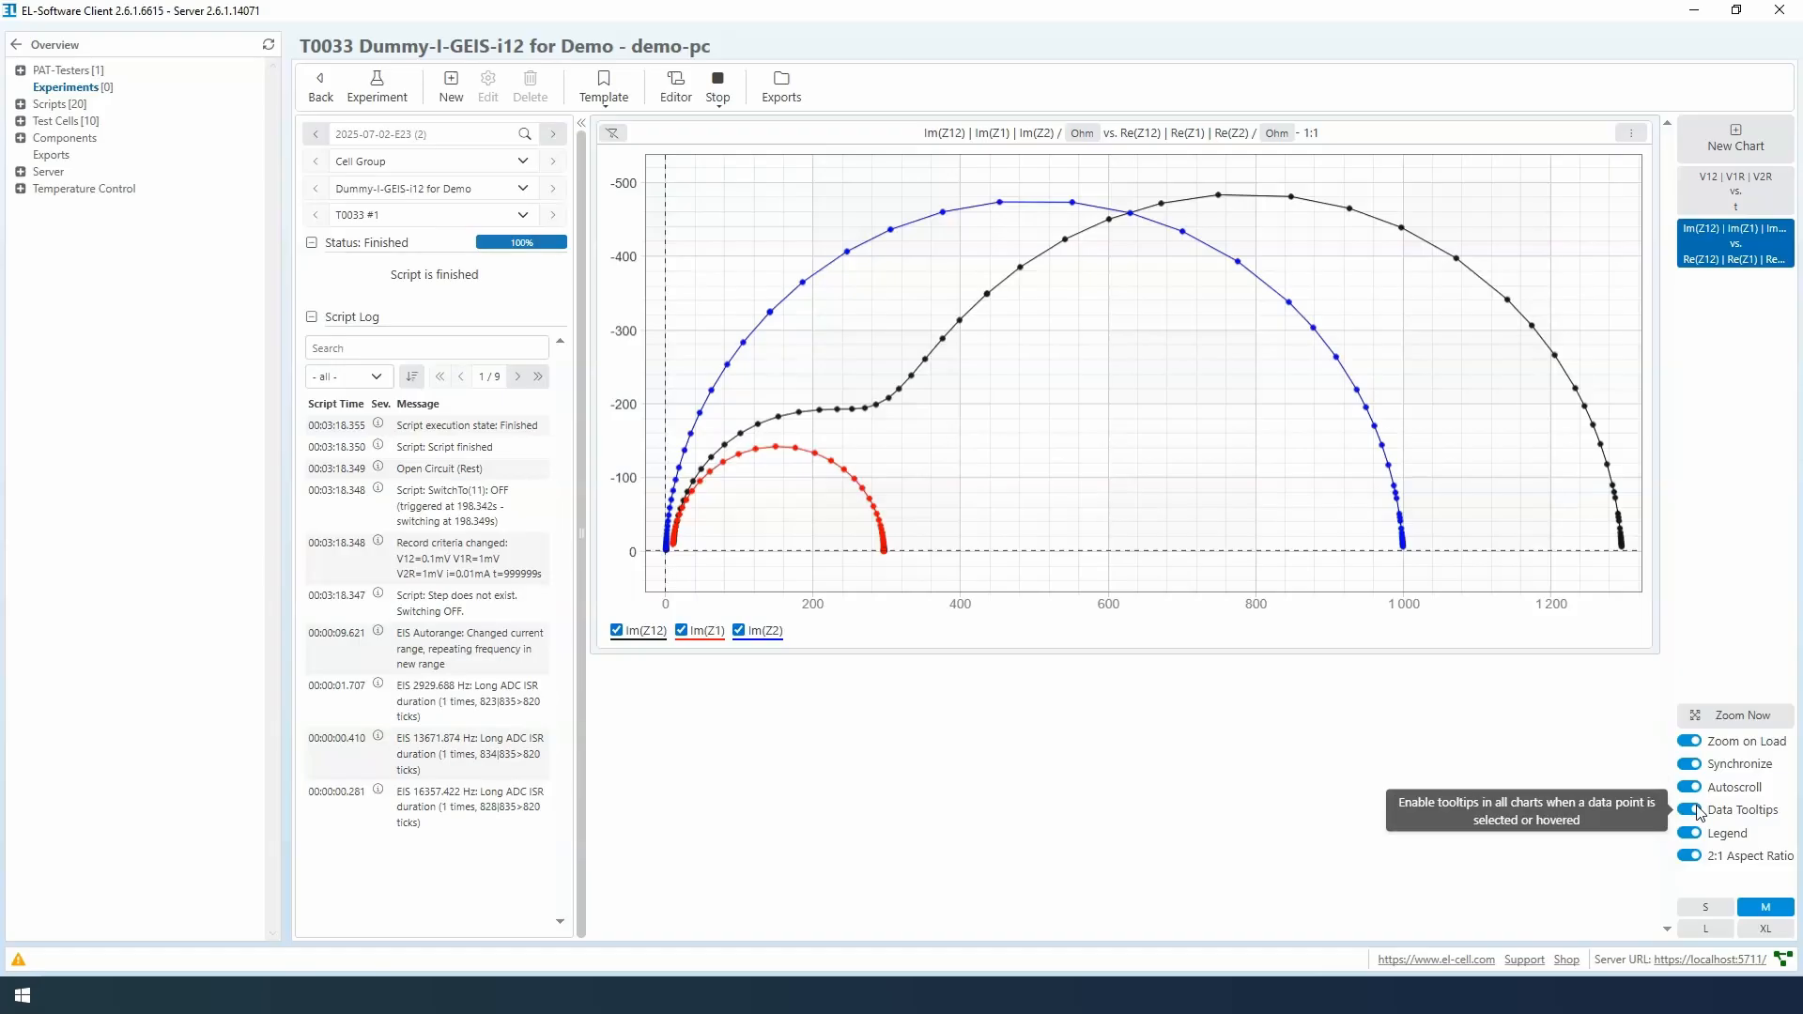
left_click(1303, 317)
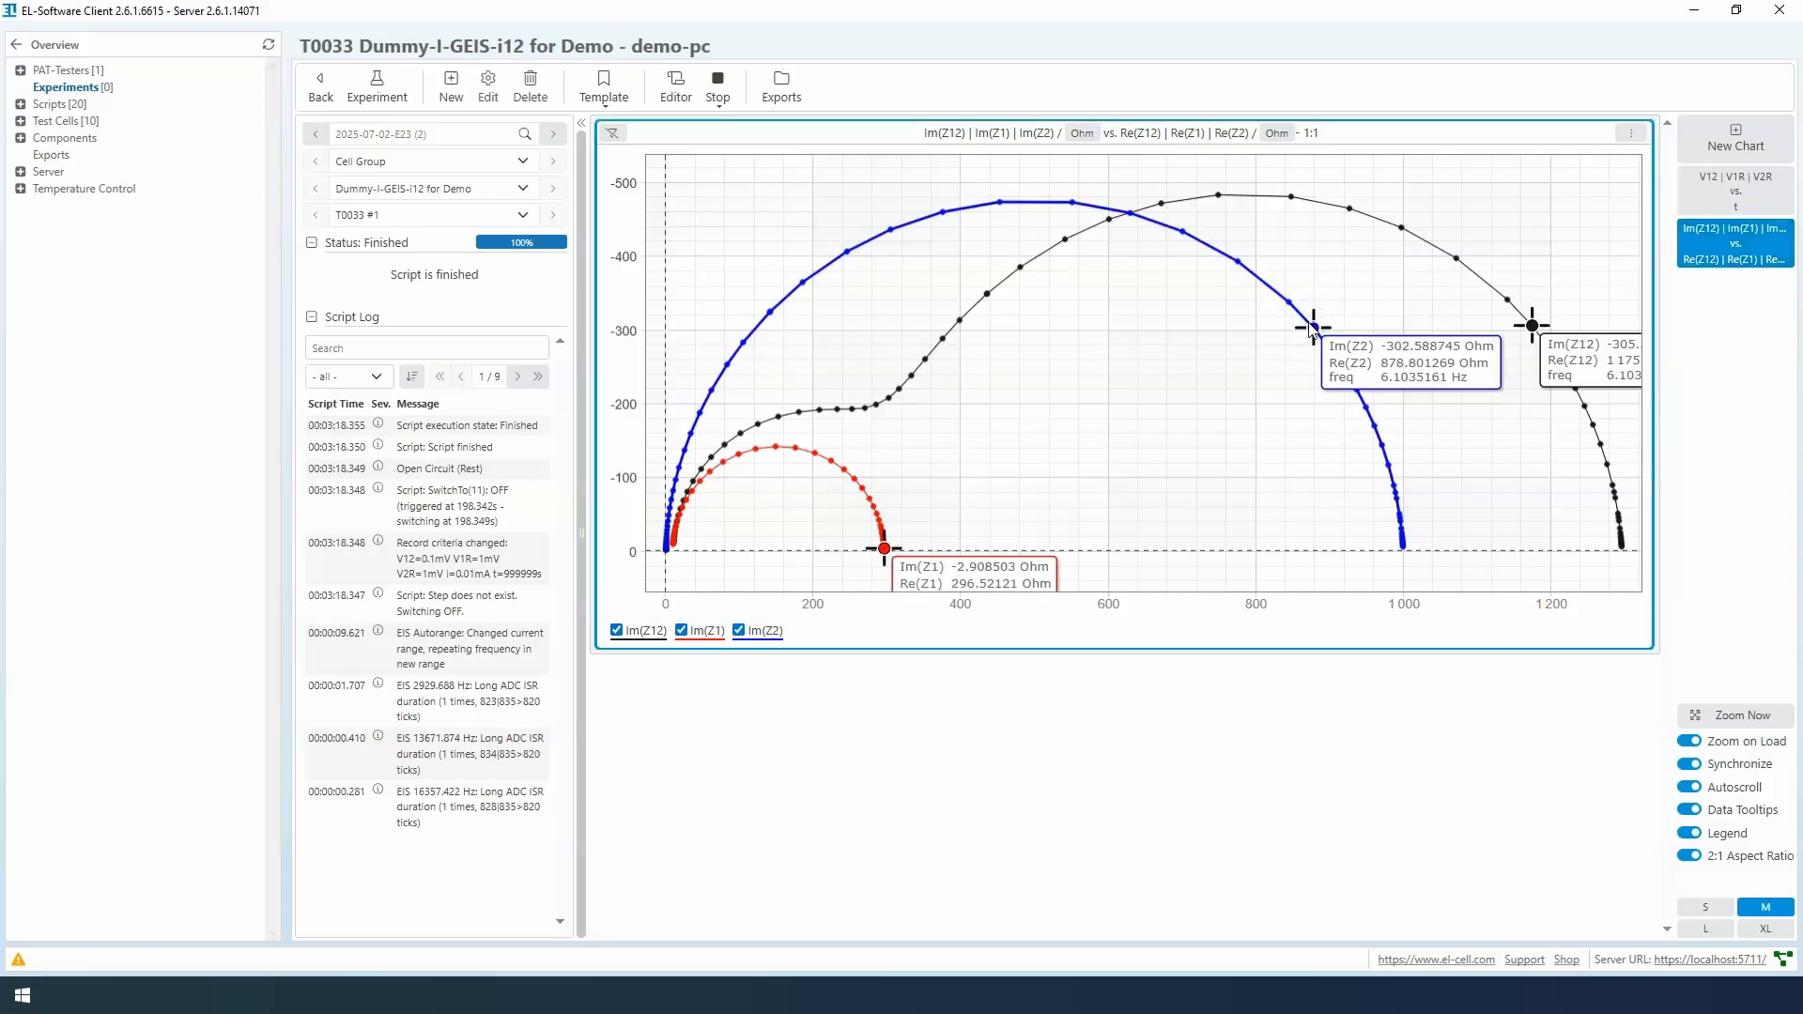
left_click(1690, 810)
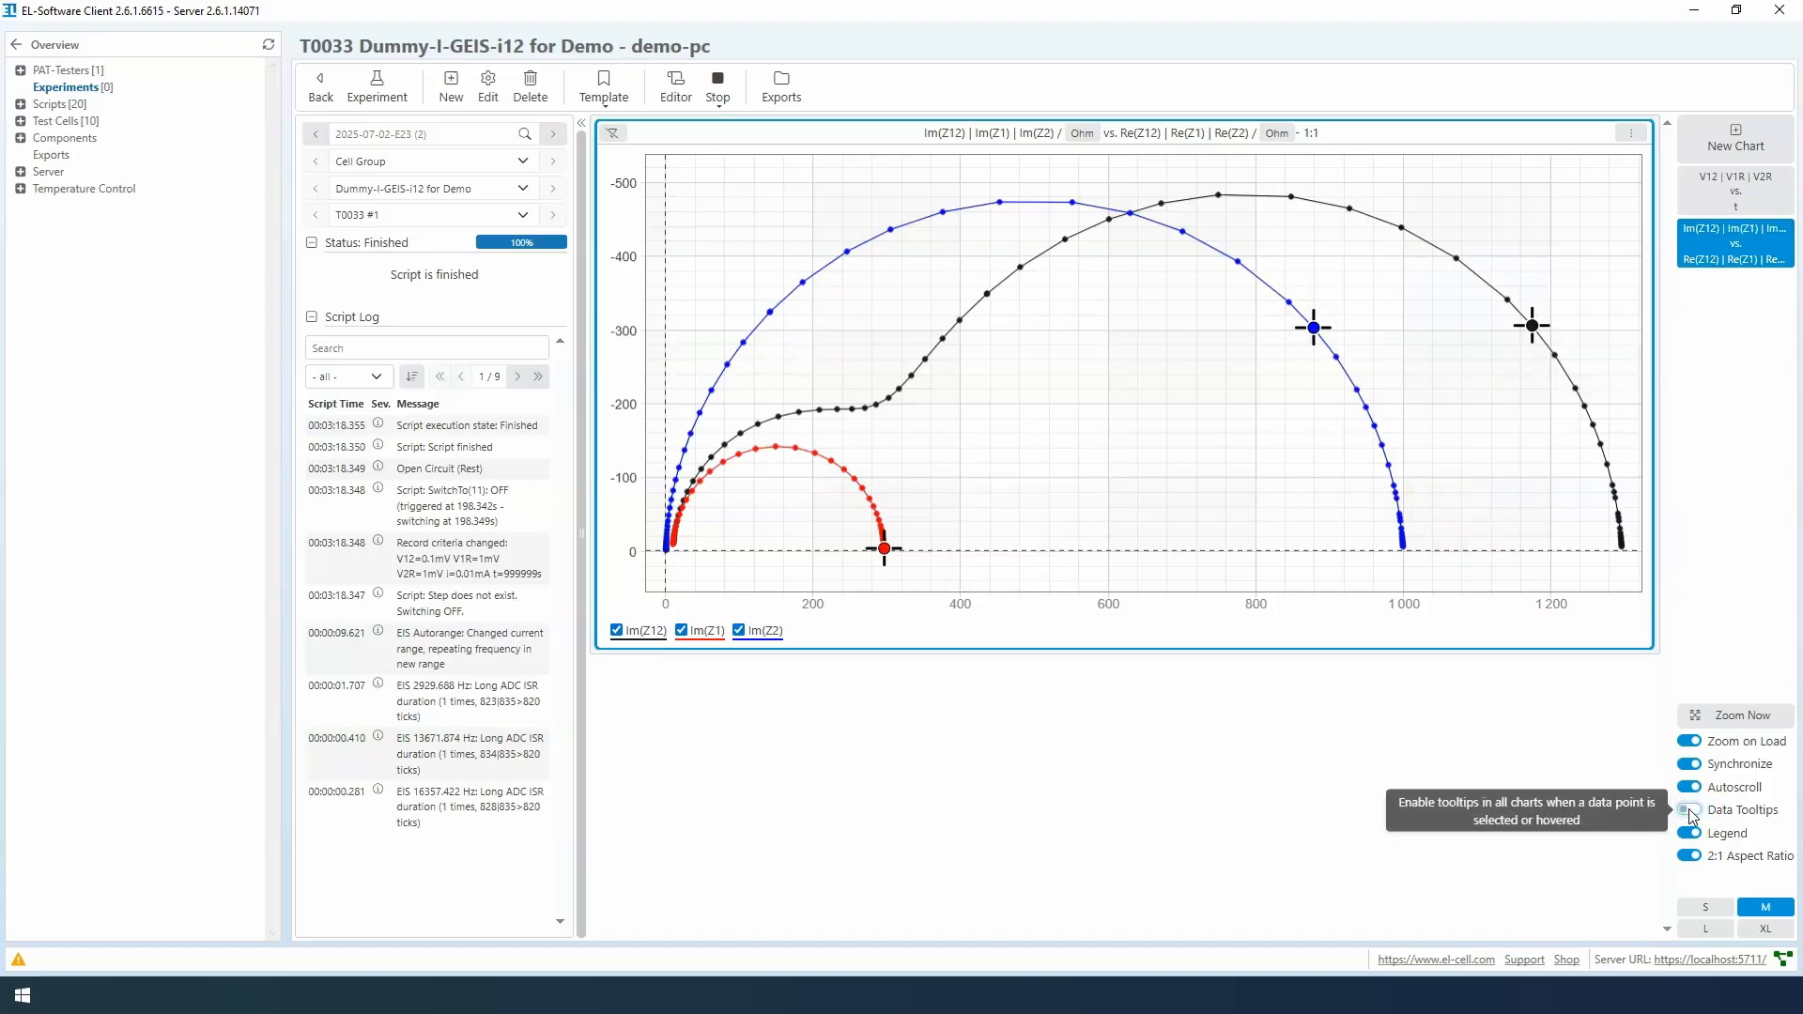
left_click(1690, 809)
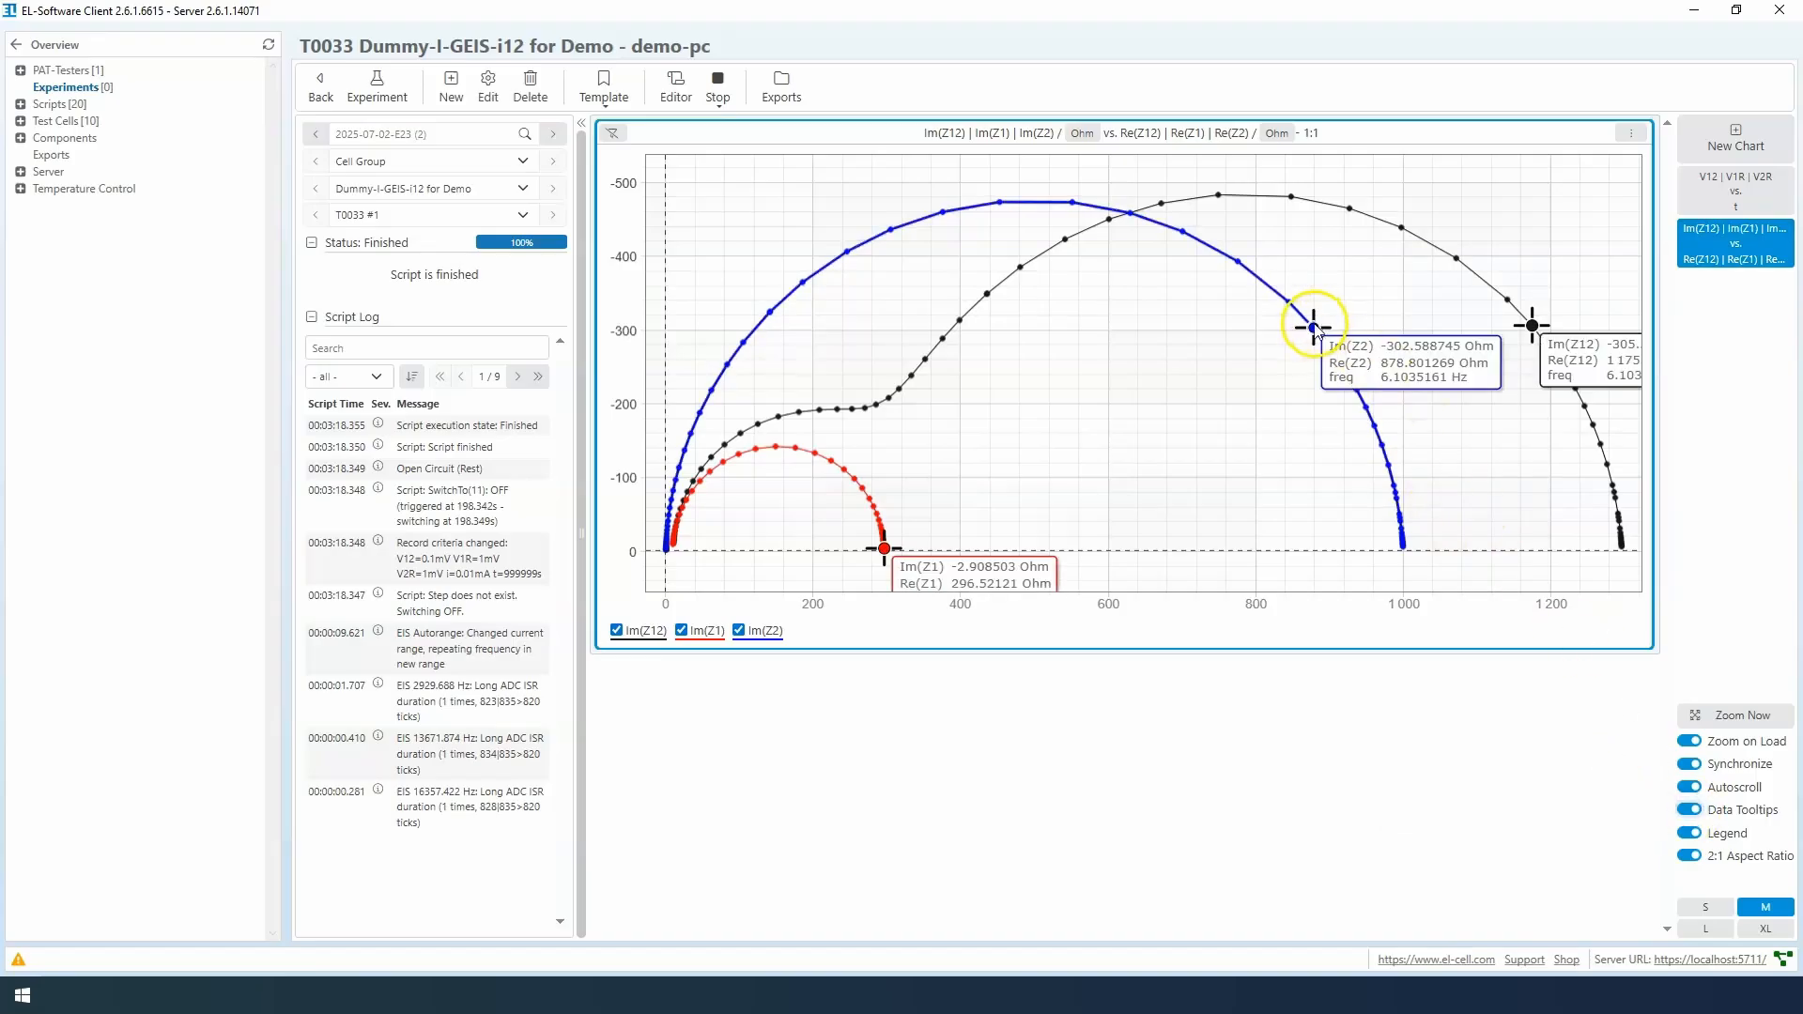
Turn the chart legend off and back on, and do the same with the 2:1 aspect ratio.
left_click(1689, 835)
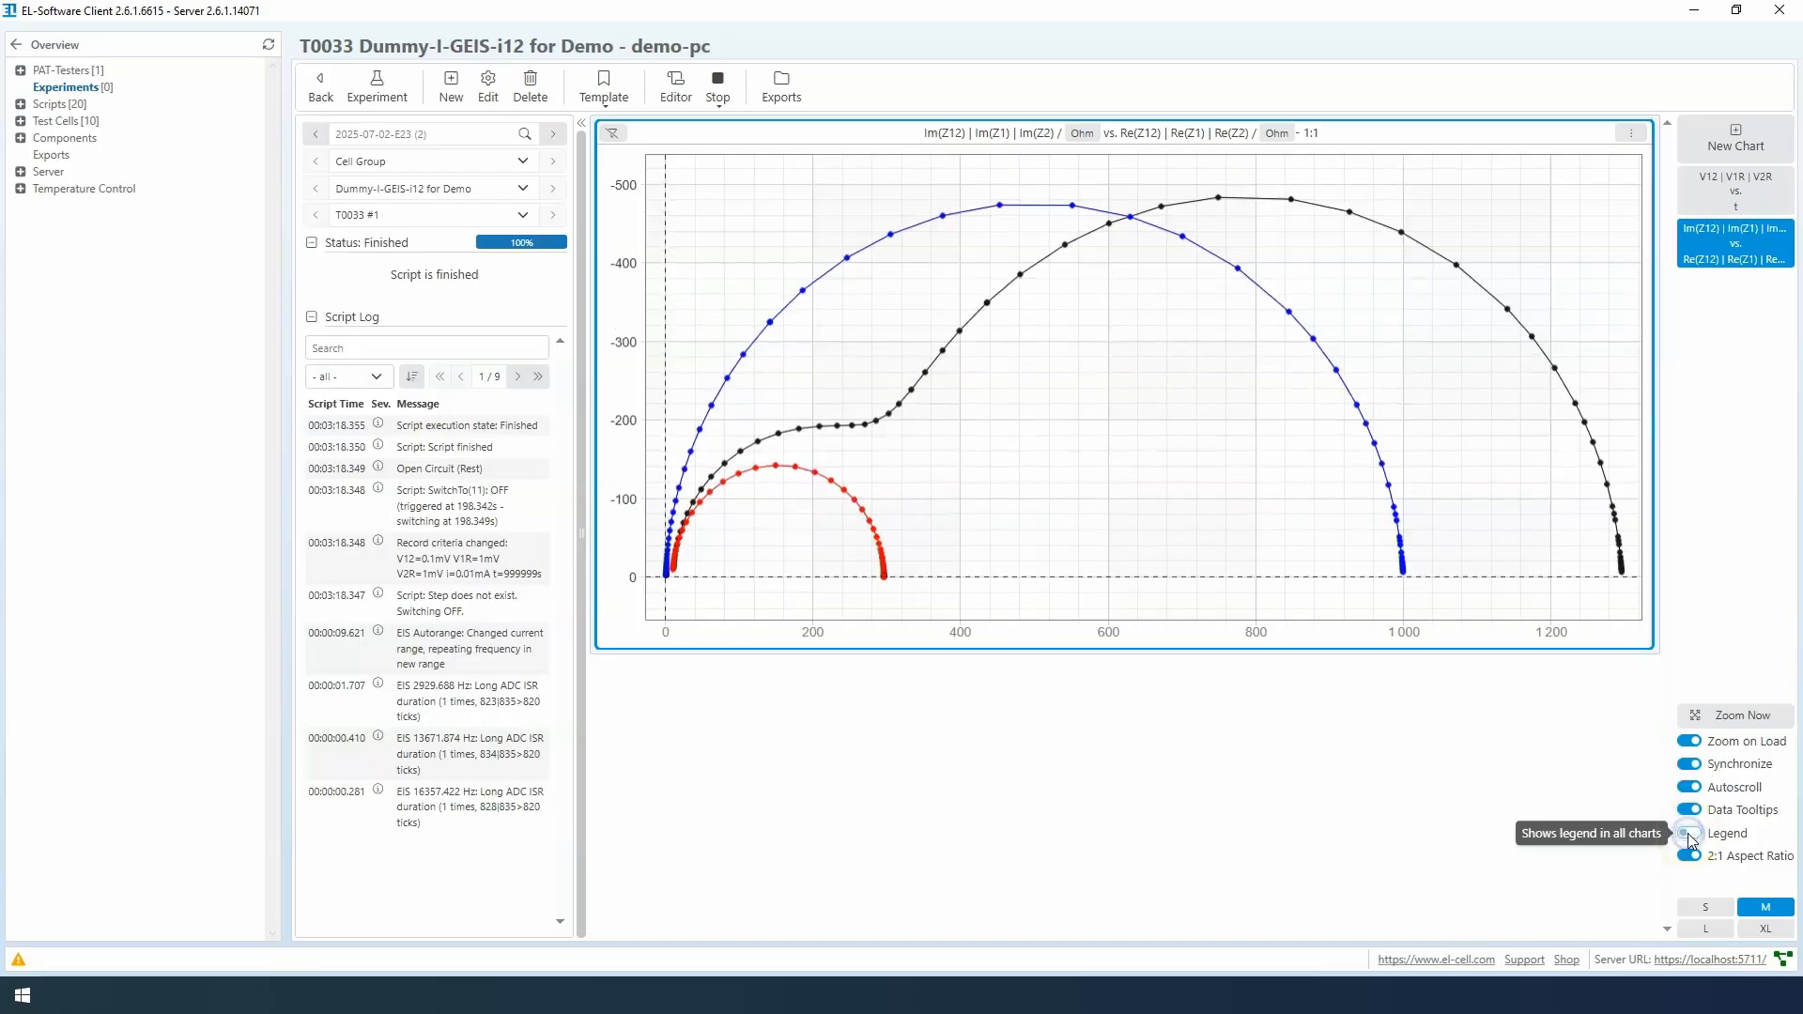
left_click(1690, 835)
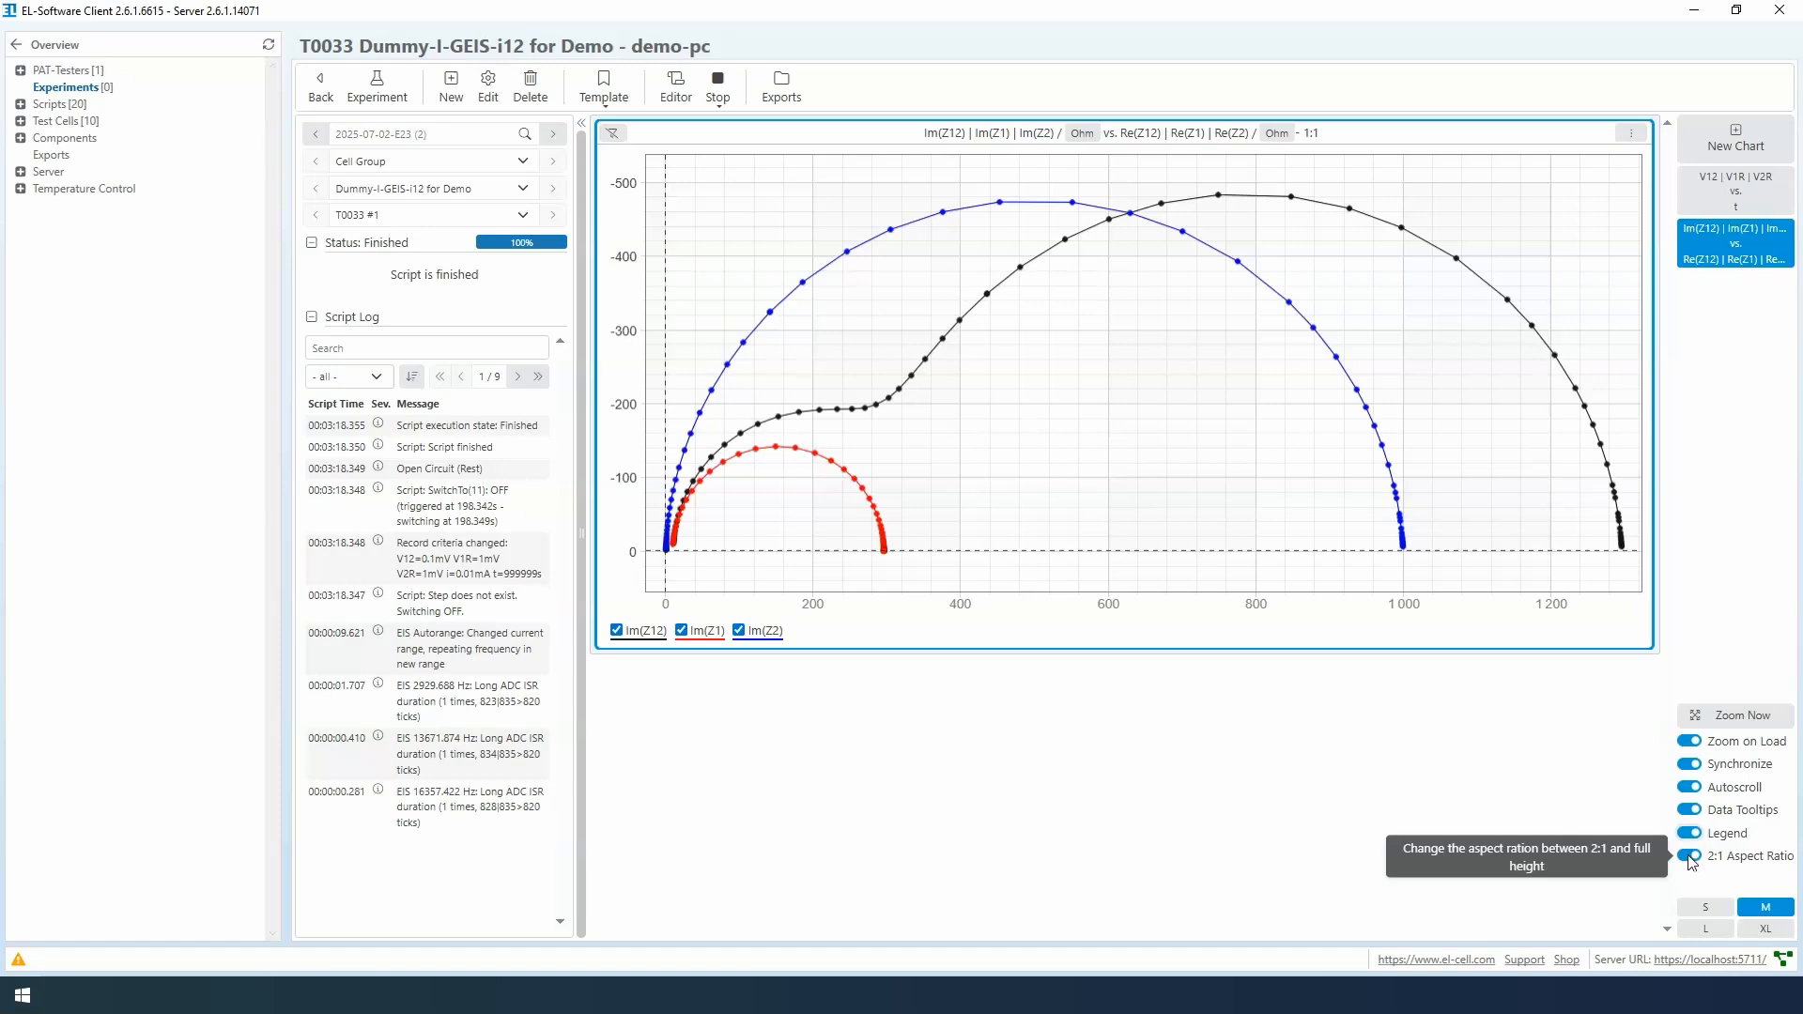
left_click(1689, 856)
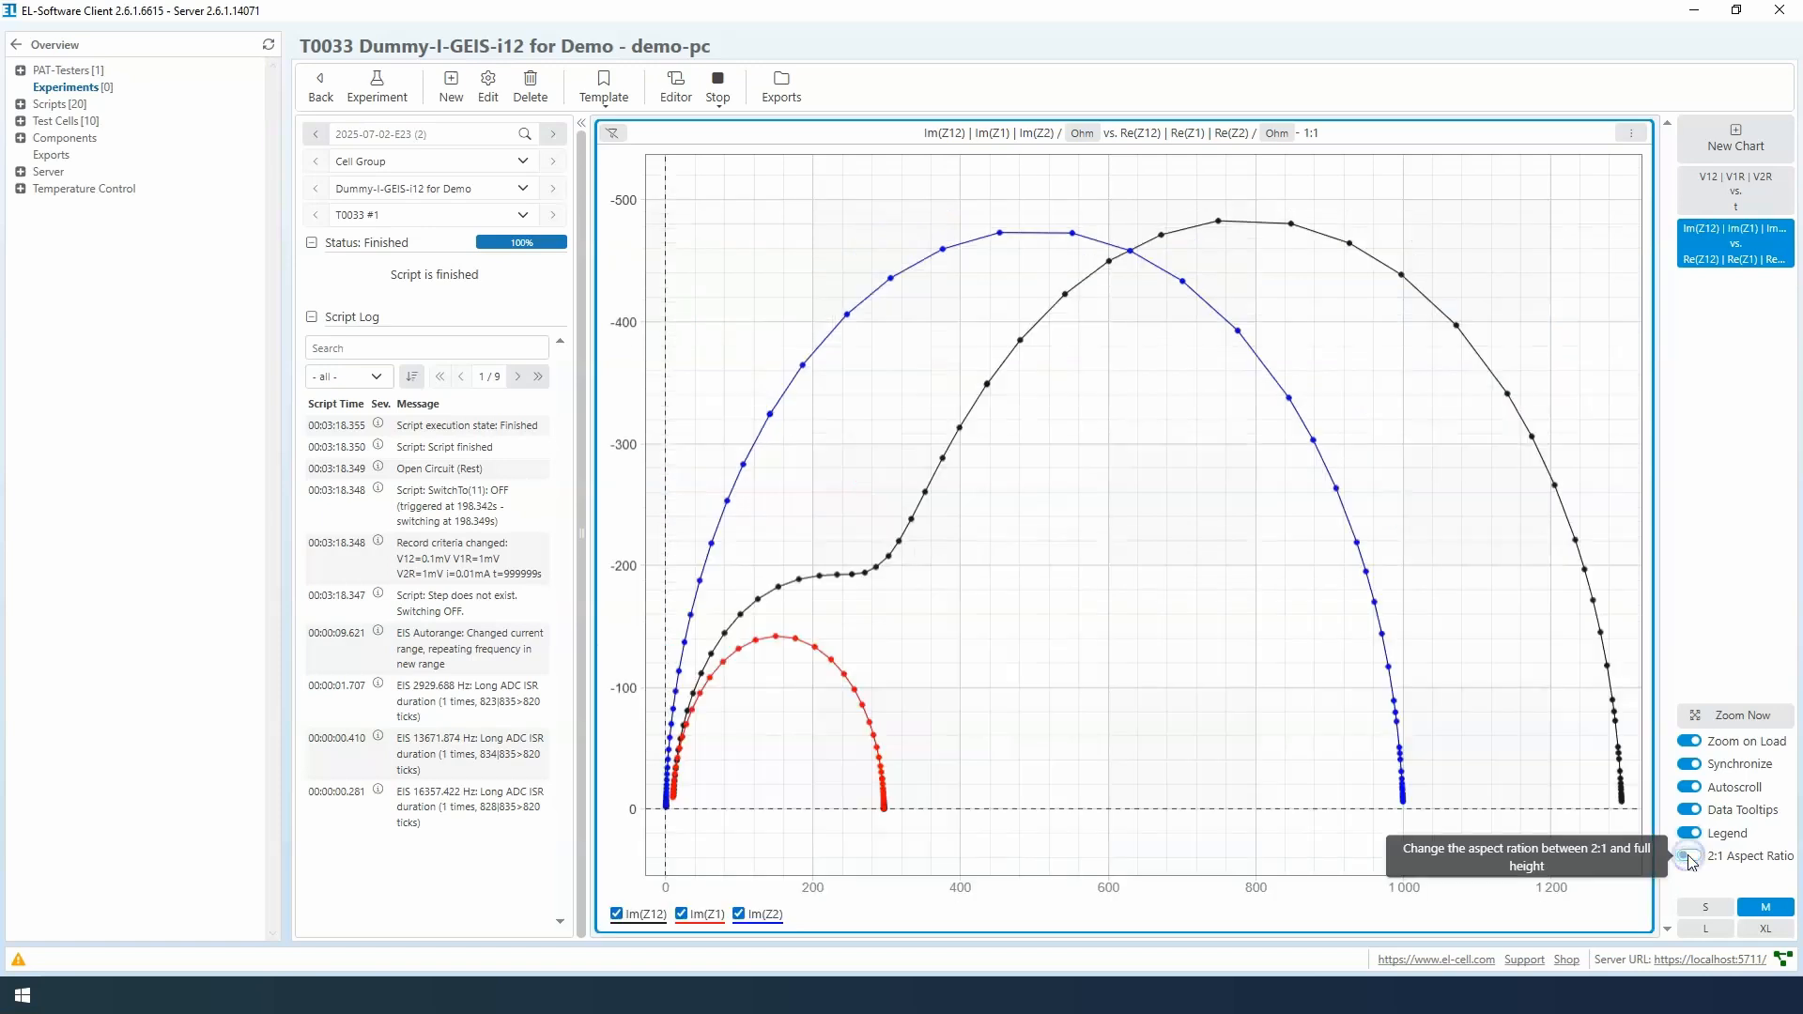
left_click(1689, 857)
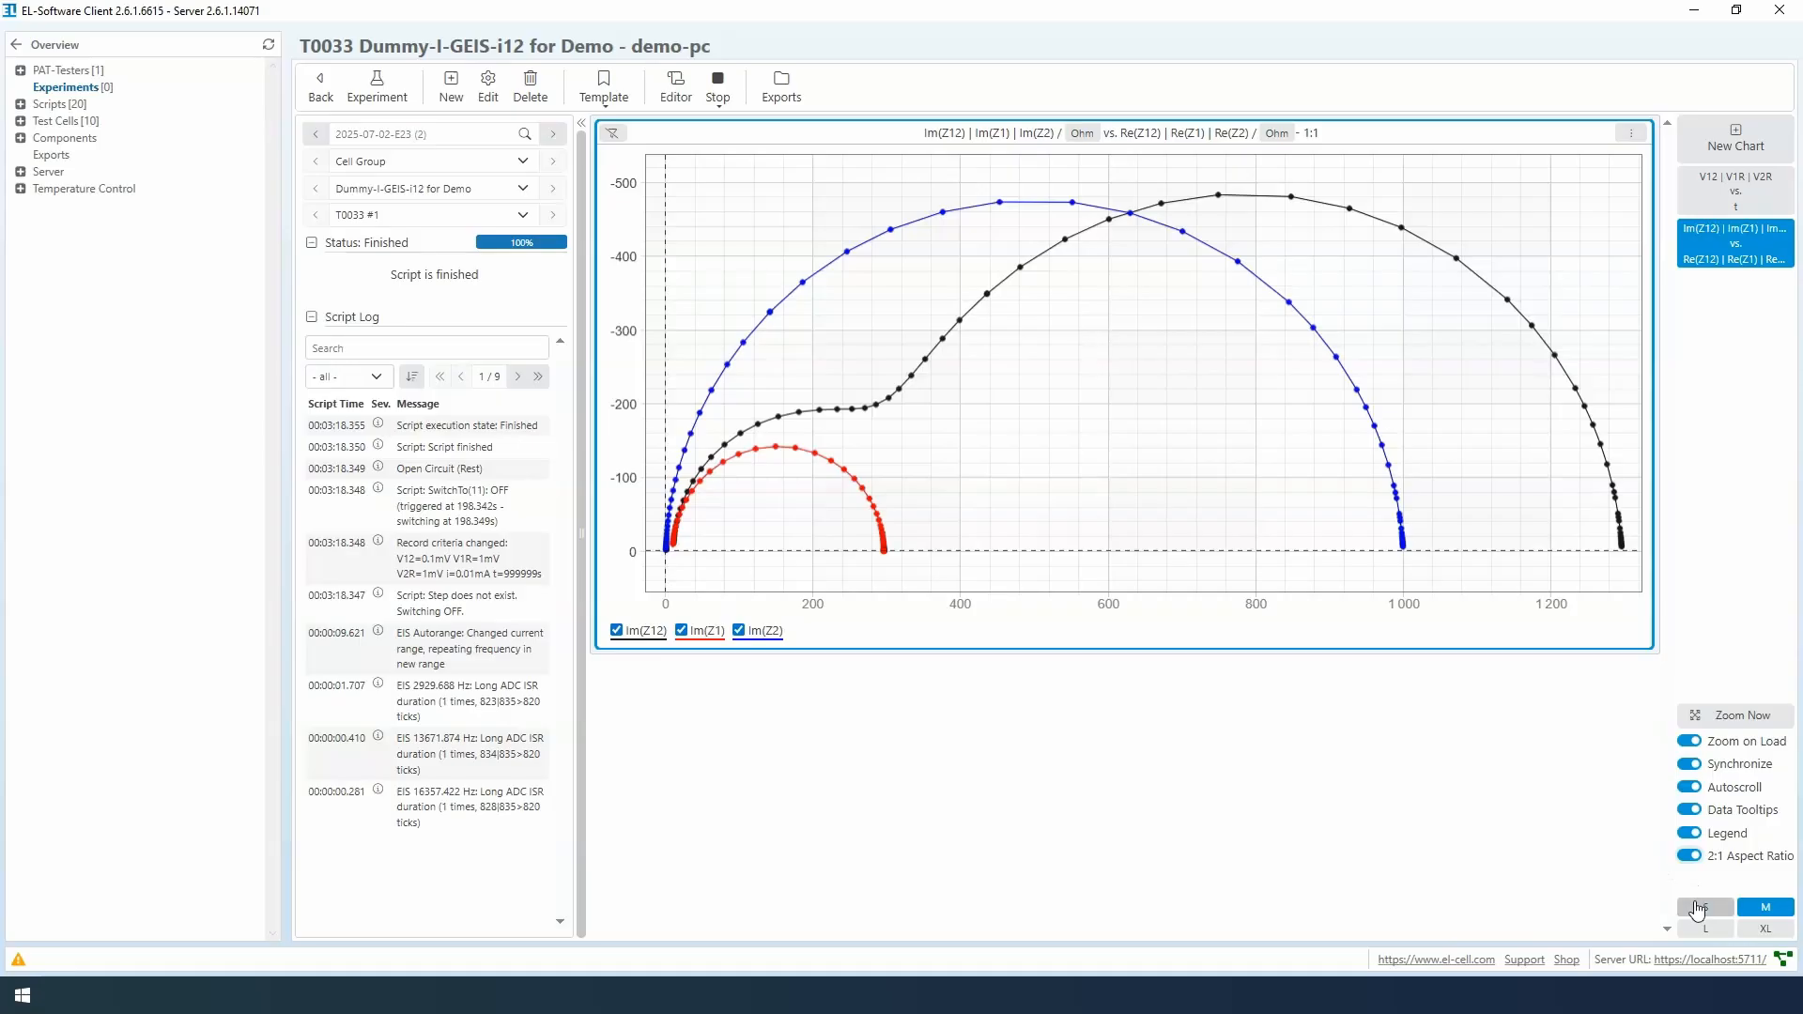
Show the voltage chart together with the impedance chart, try chart size XL, and return to size M.
left_click(1736, 193)
left_click(1766, 909)
left_click(1759, 930)
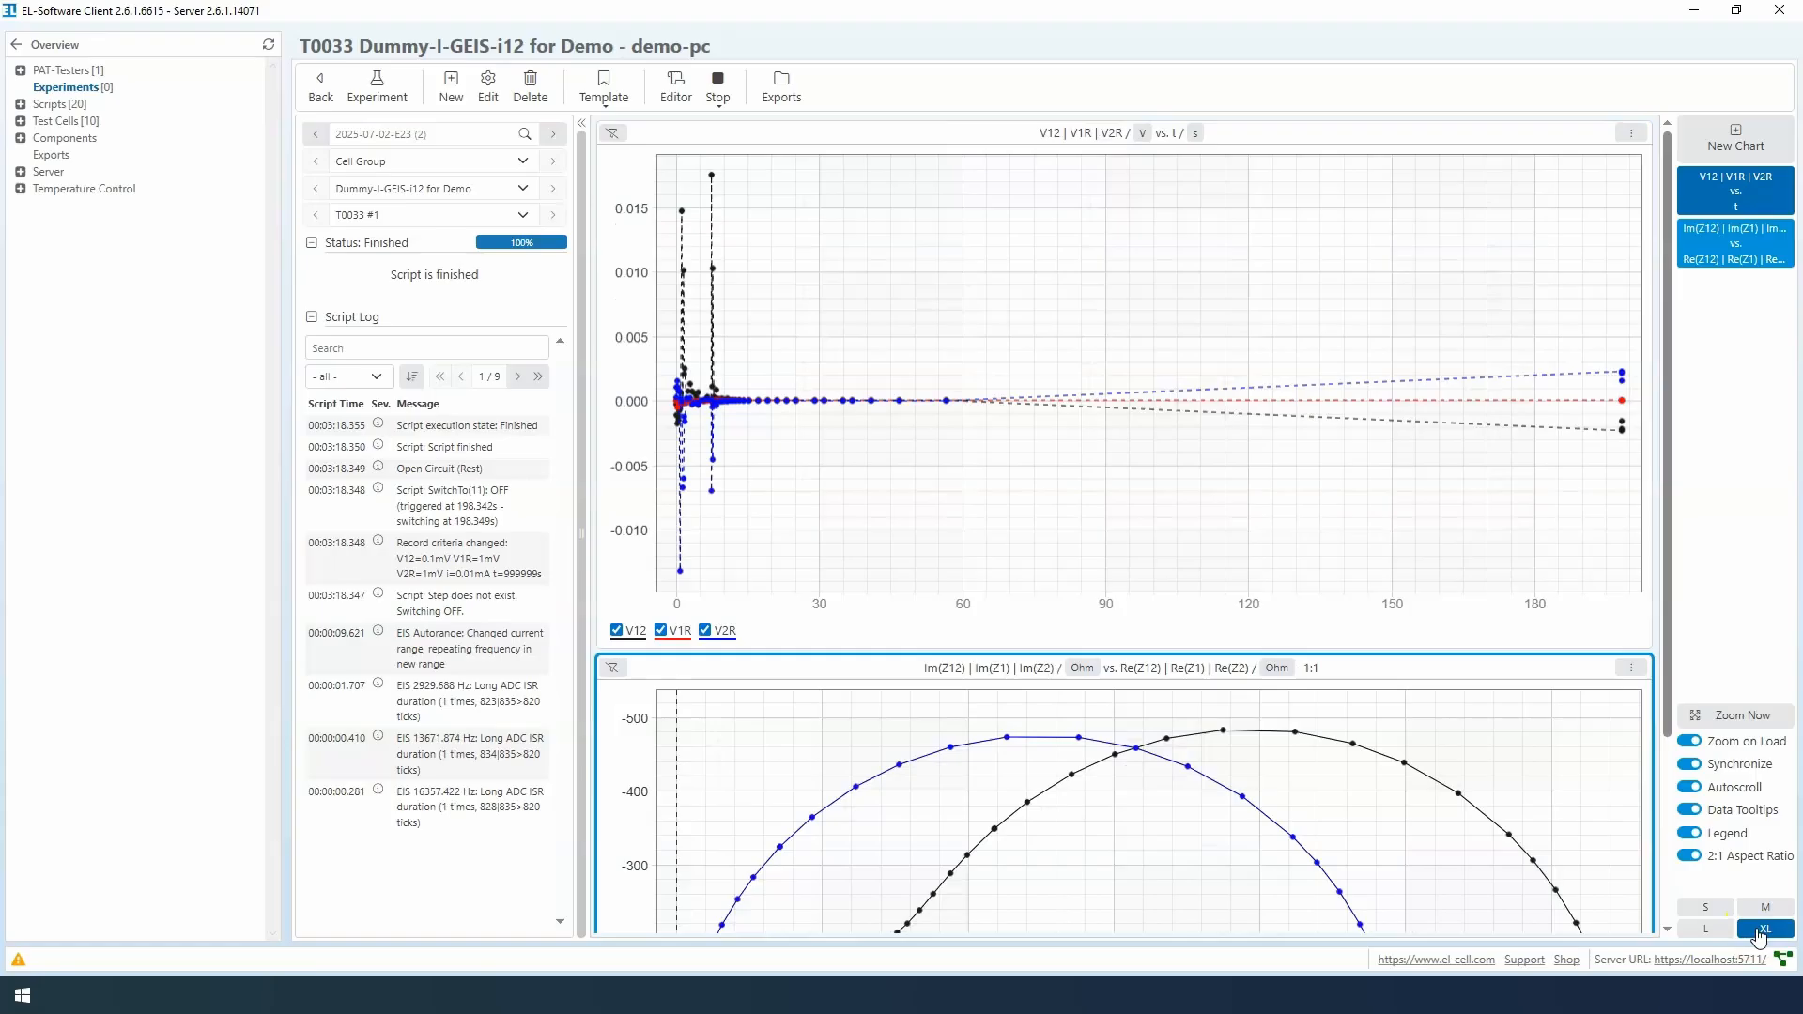
left_click(1736, 669)
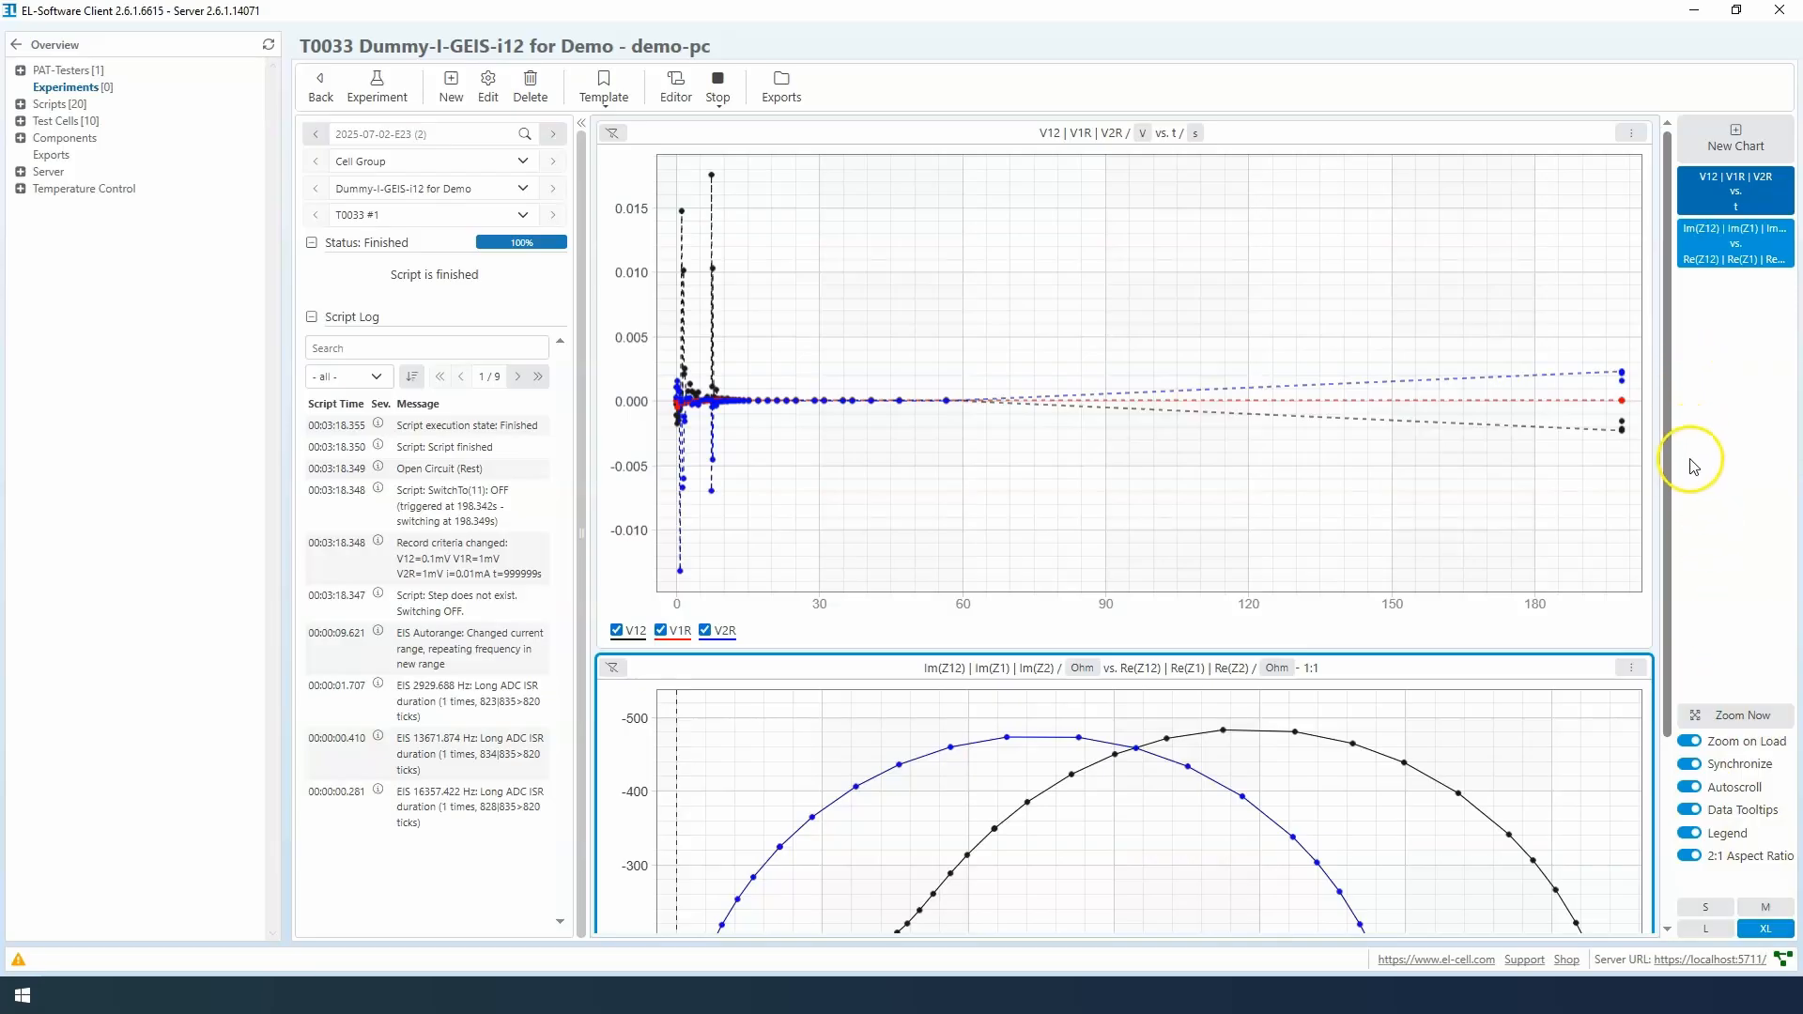
left_click(1757, 908)
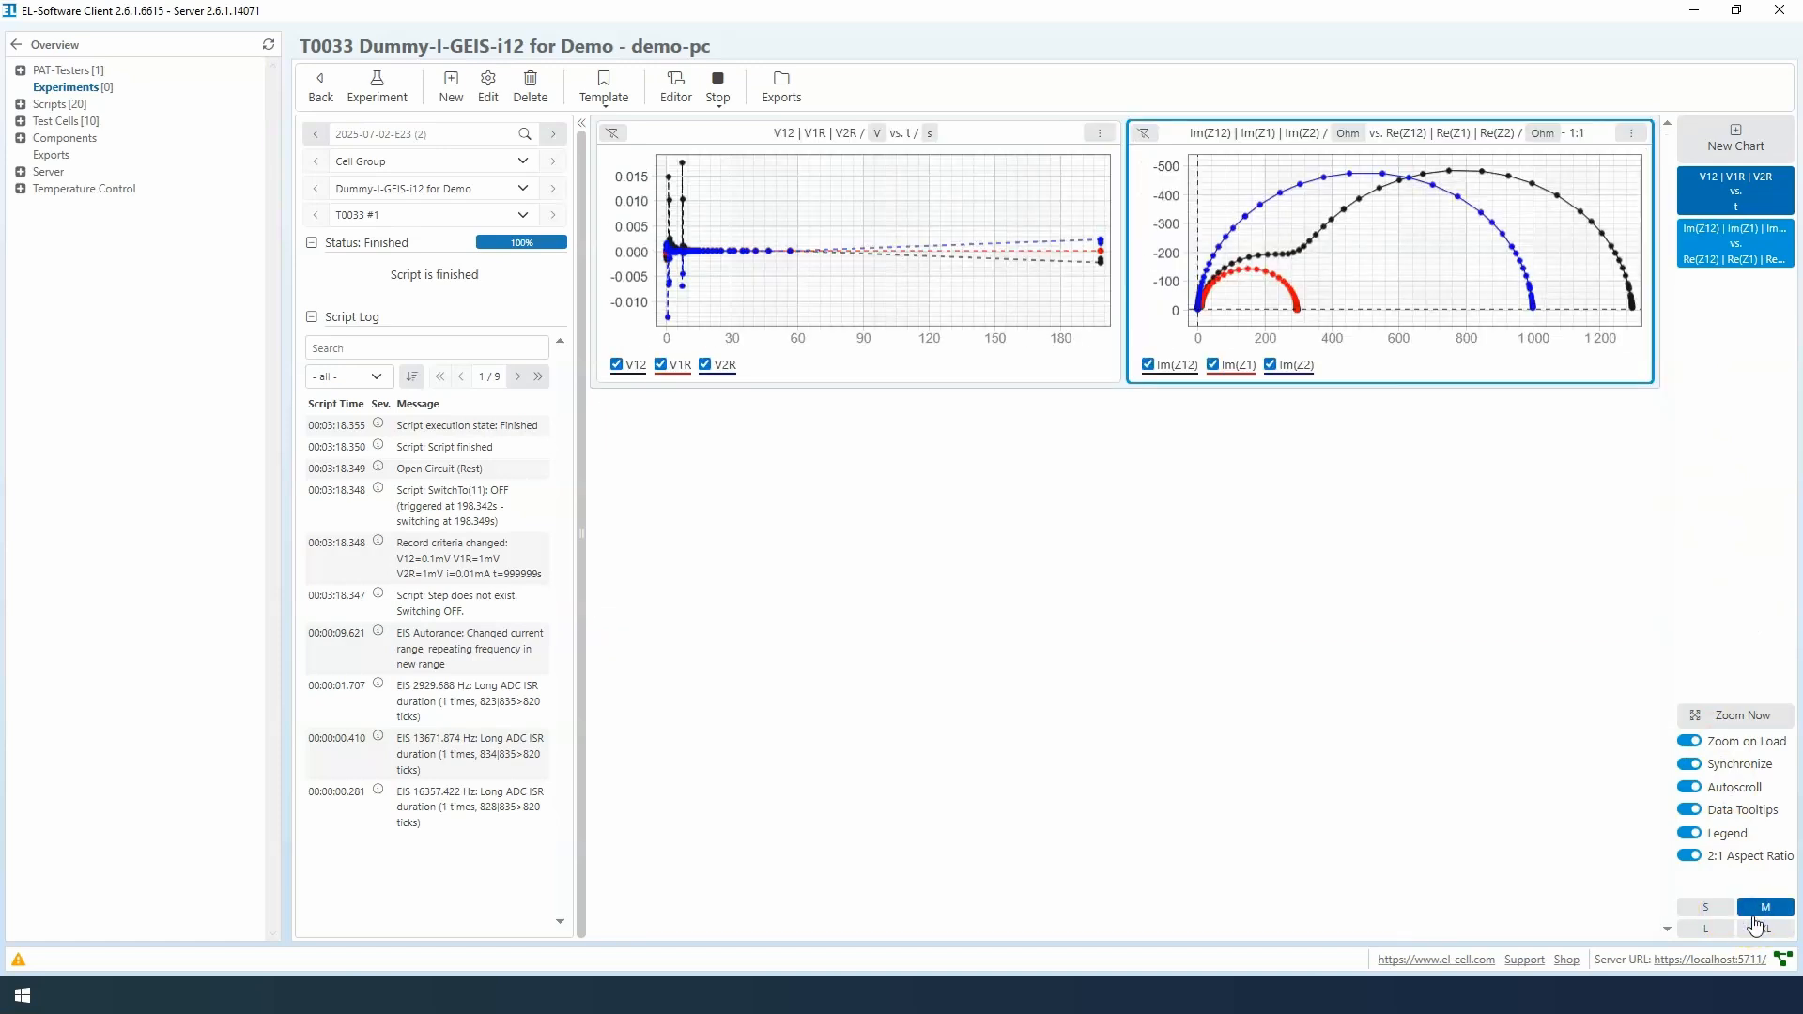
Set the current chart layout as the default template.
left_click(618, 84)
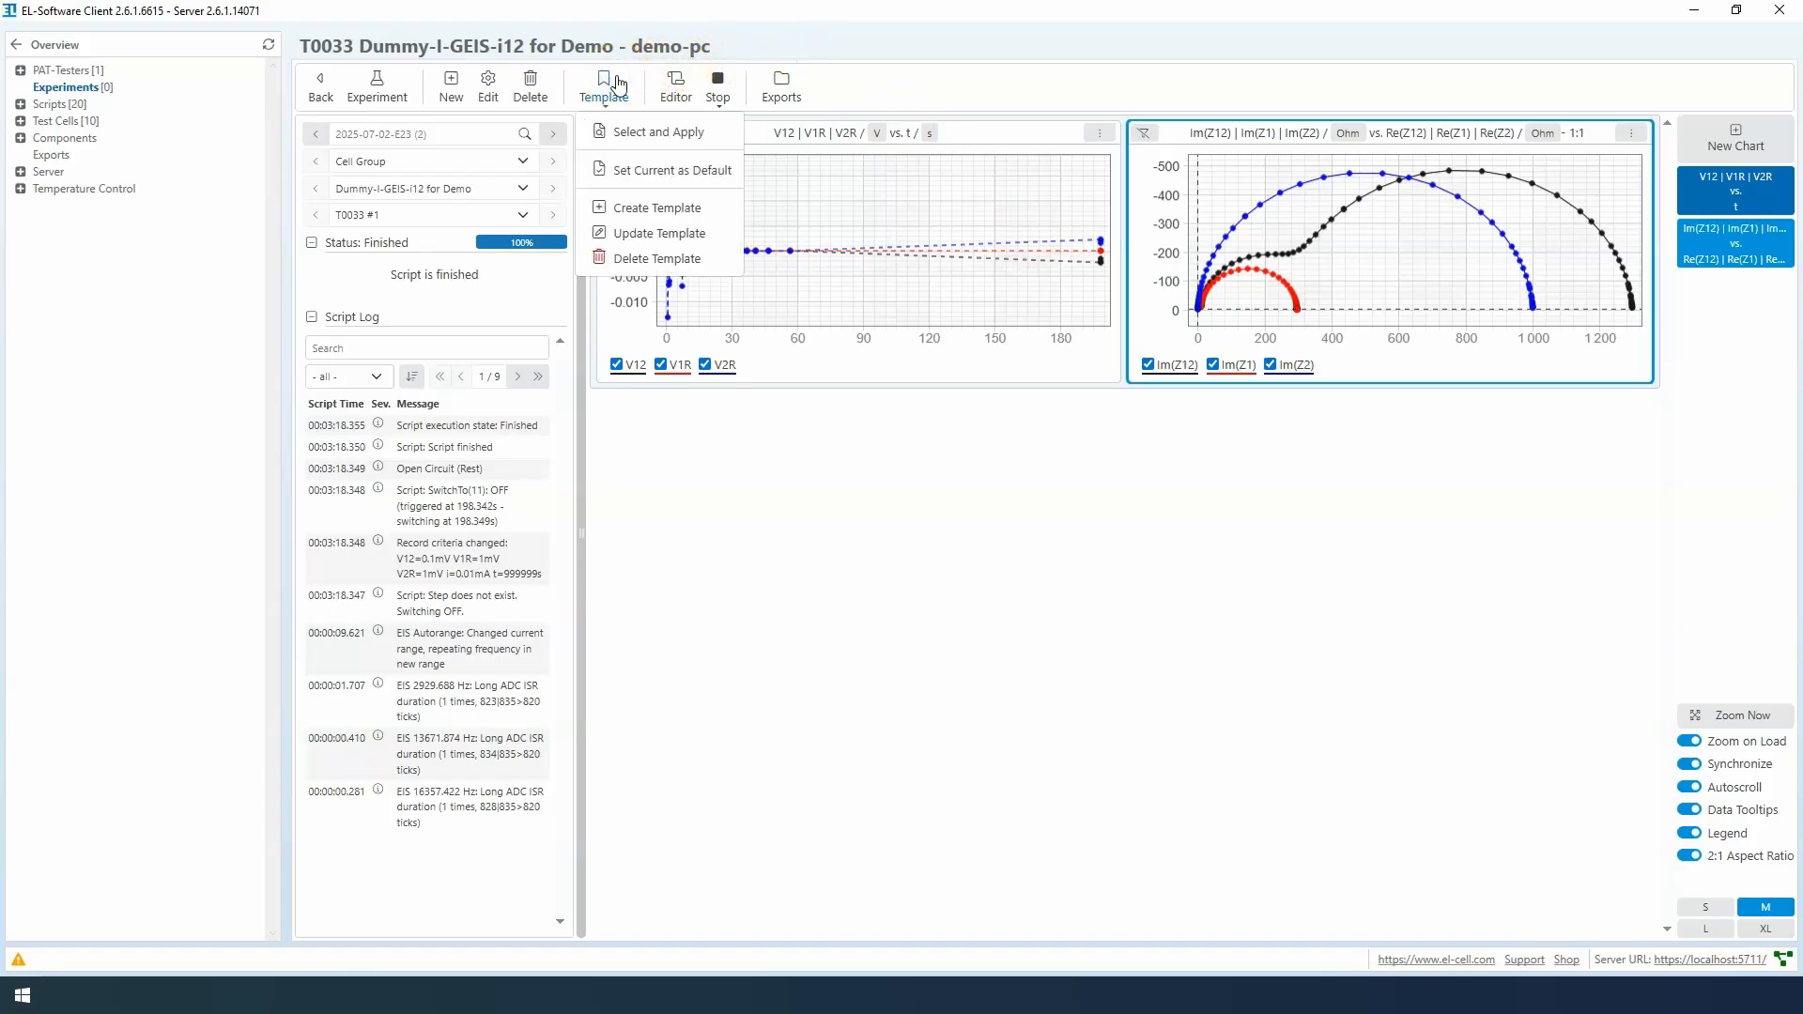
left_click(696, 177)
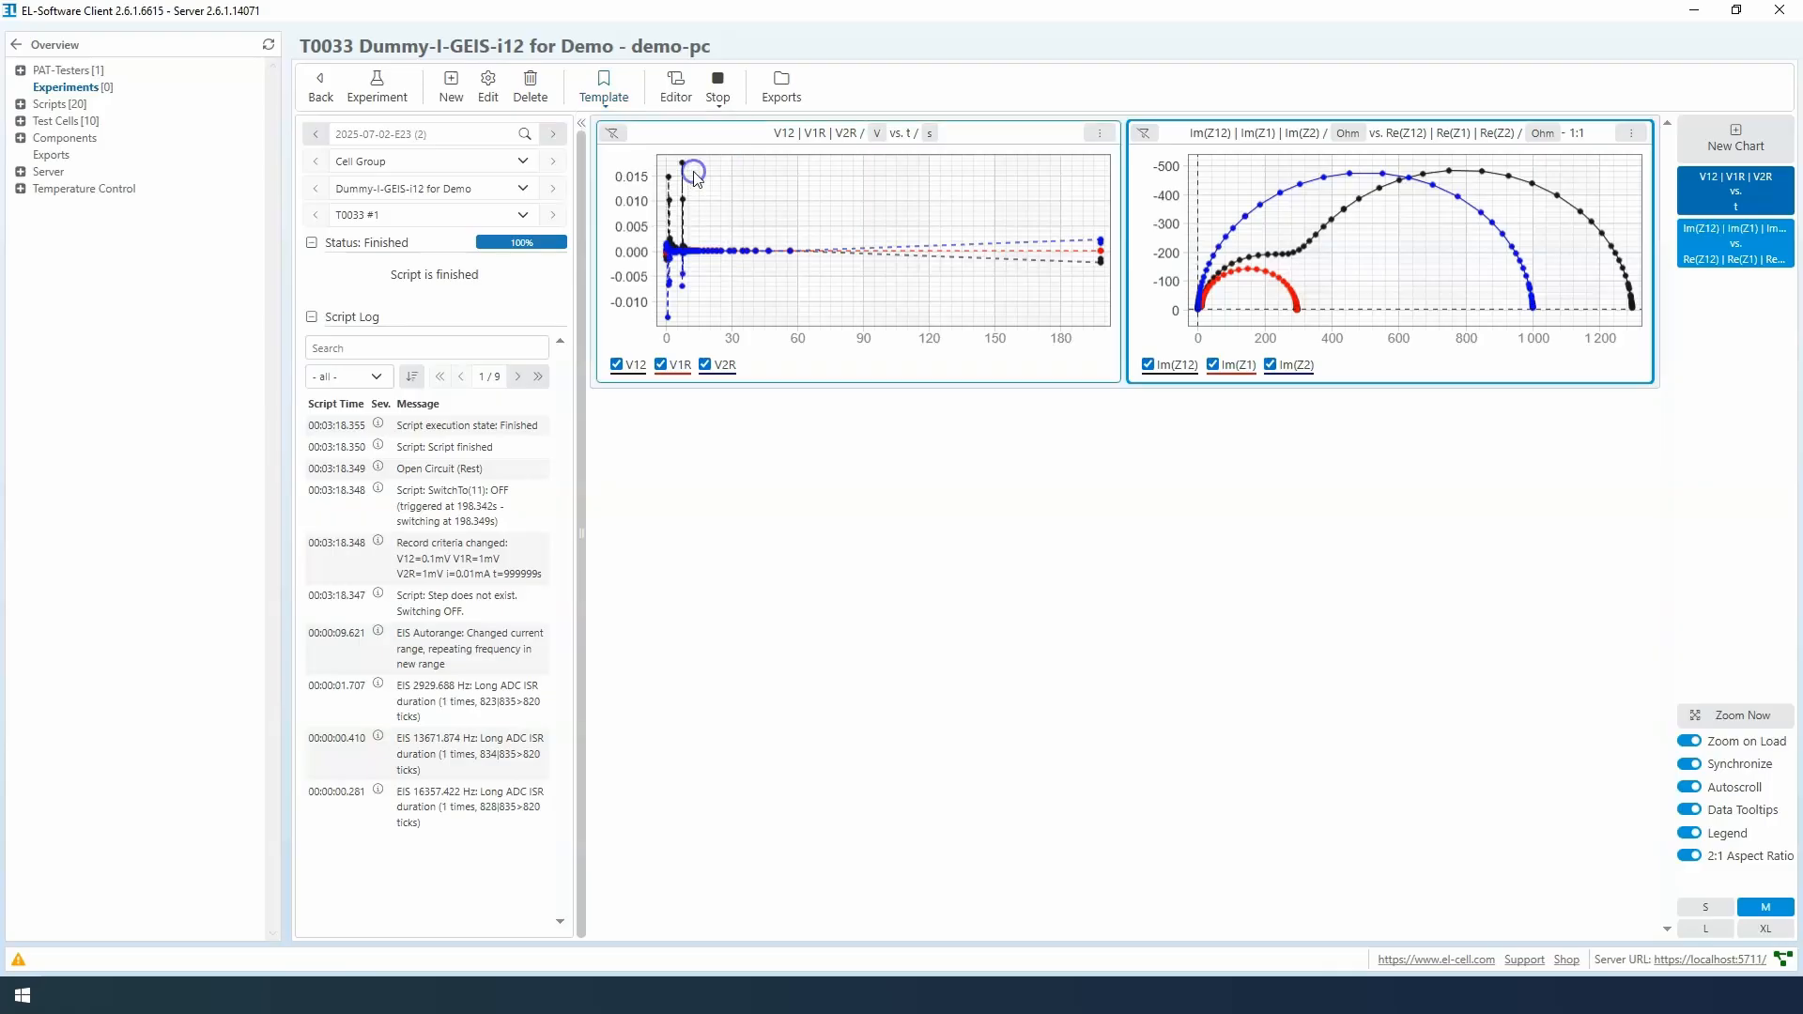
Reopen the closed experiment 2025-07-02-E23 (2) and add the script Dummy-I-GEIS-i12 for Demo to its cell group.
left_click(379, 83)
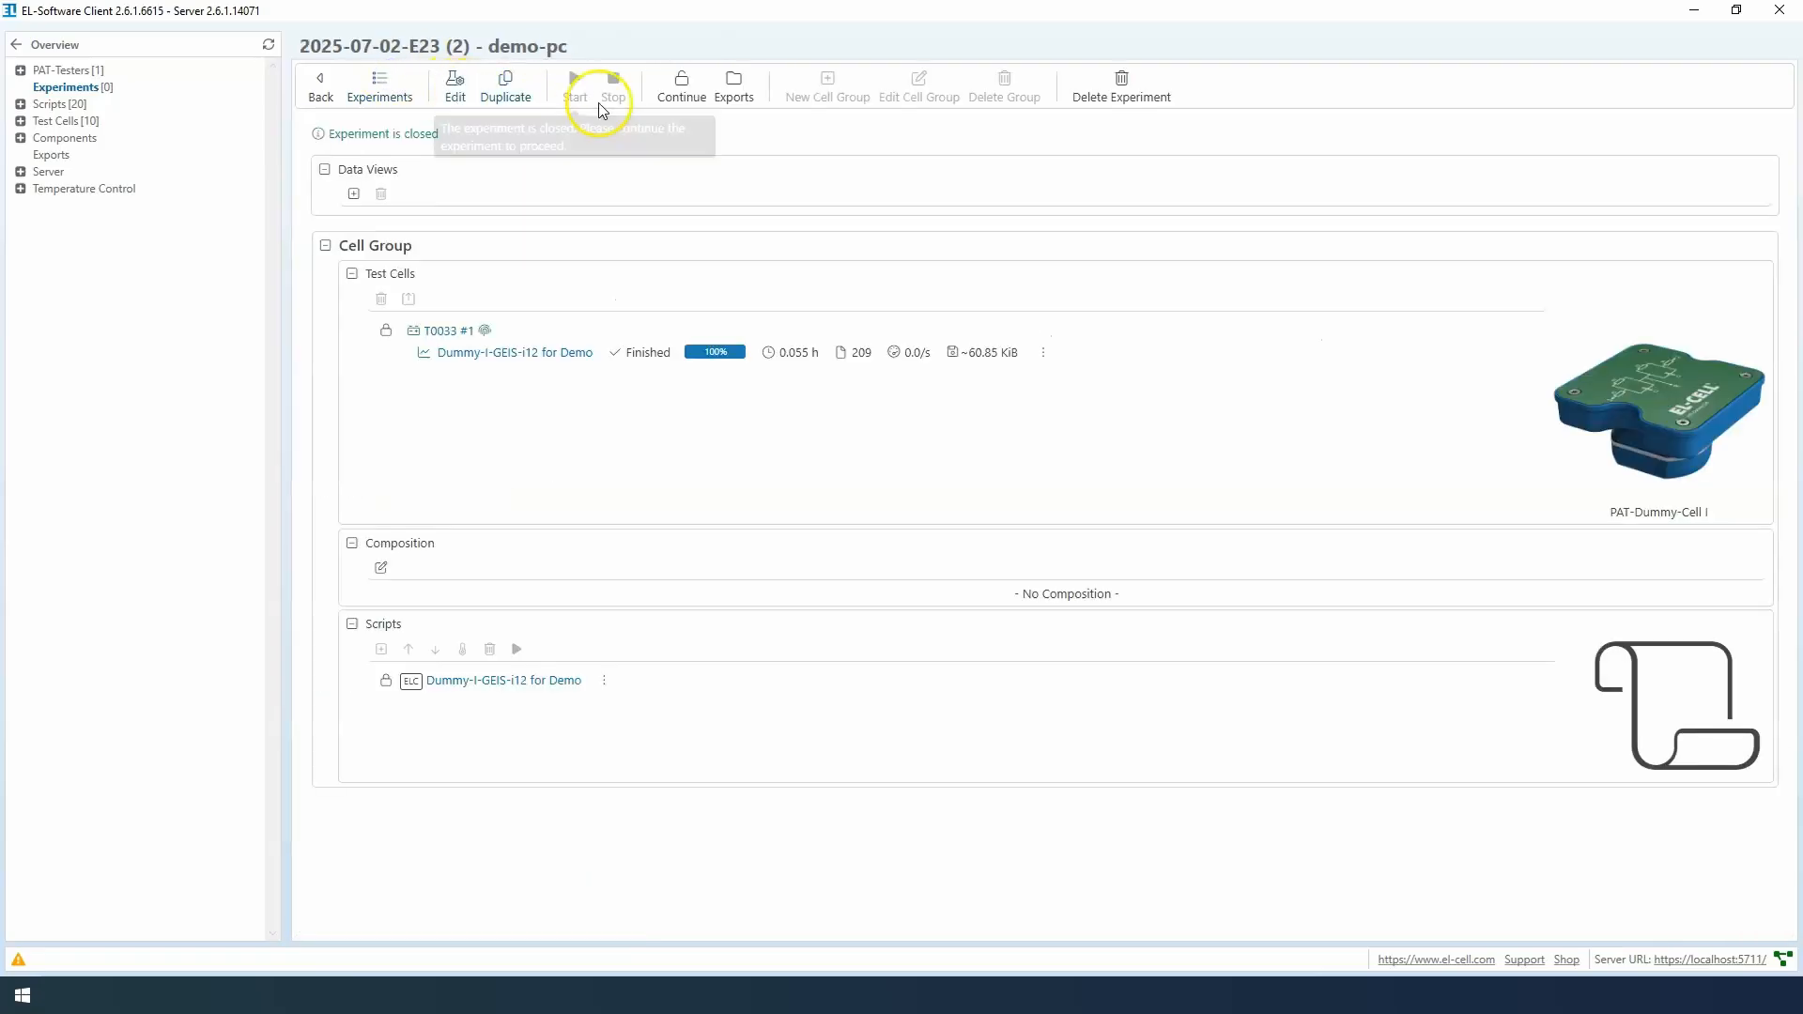
left_click(682, 86)
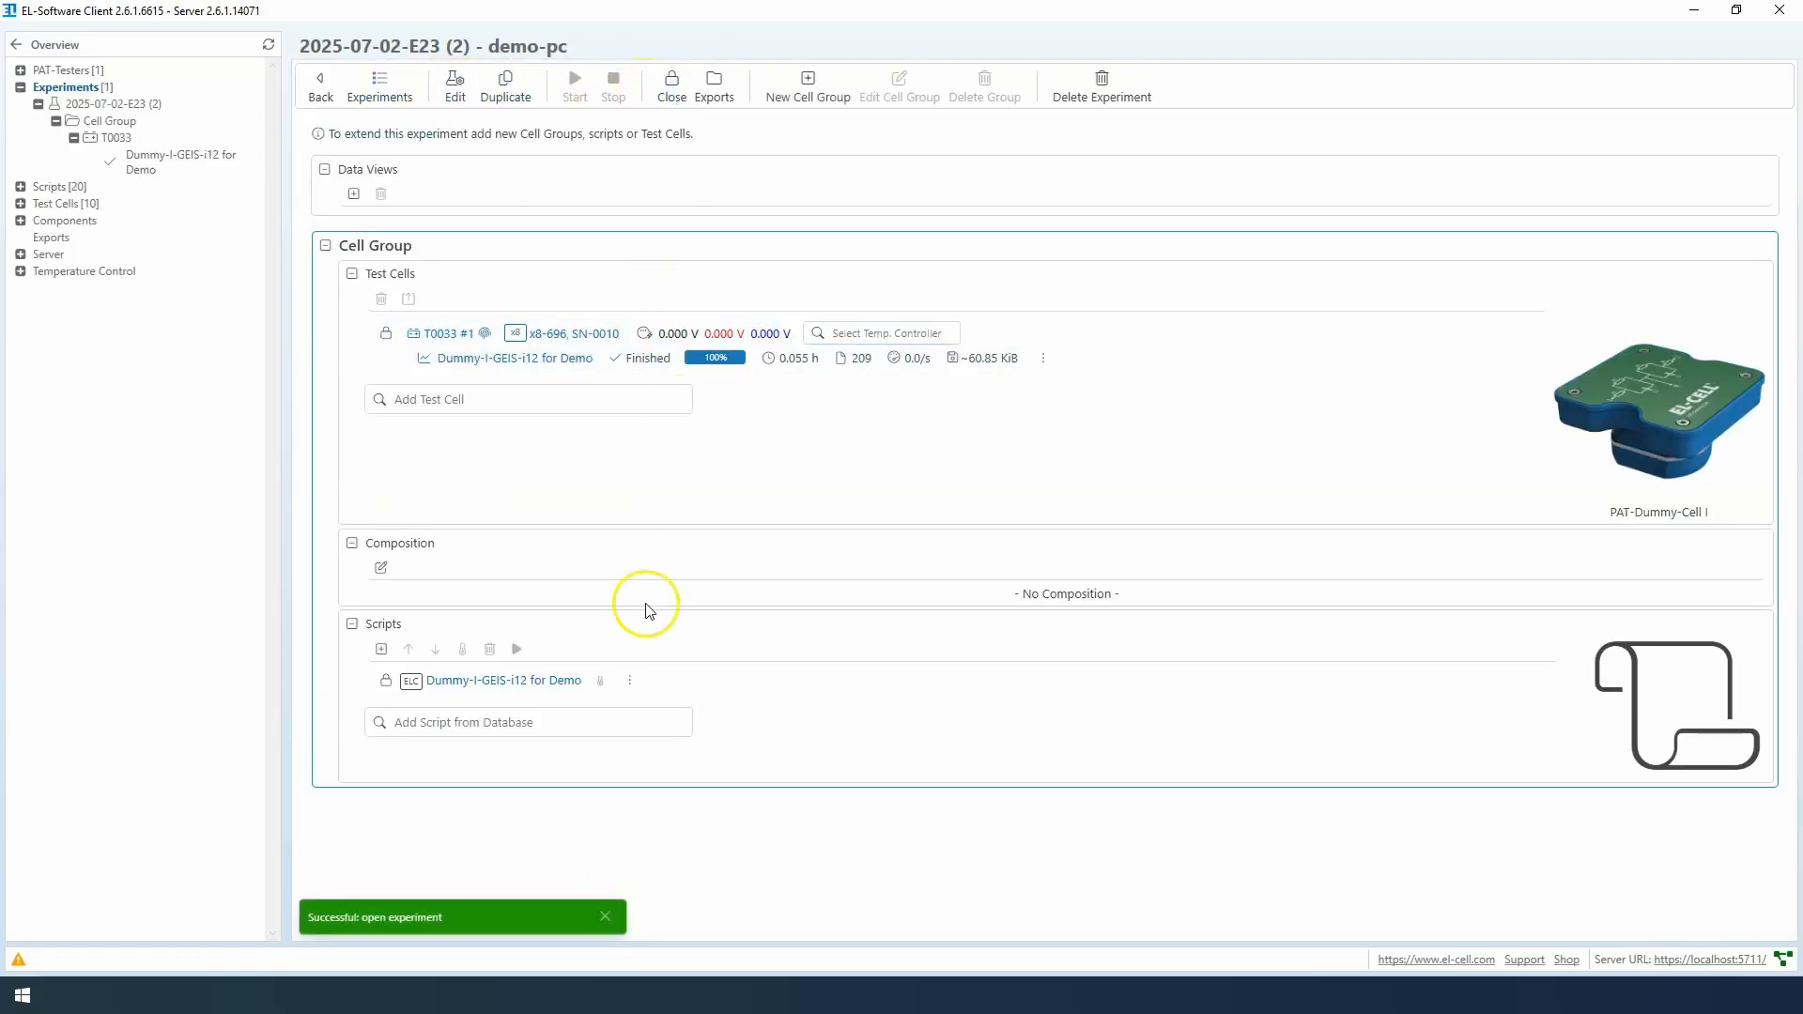
left_click(608, 732)
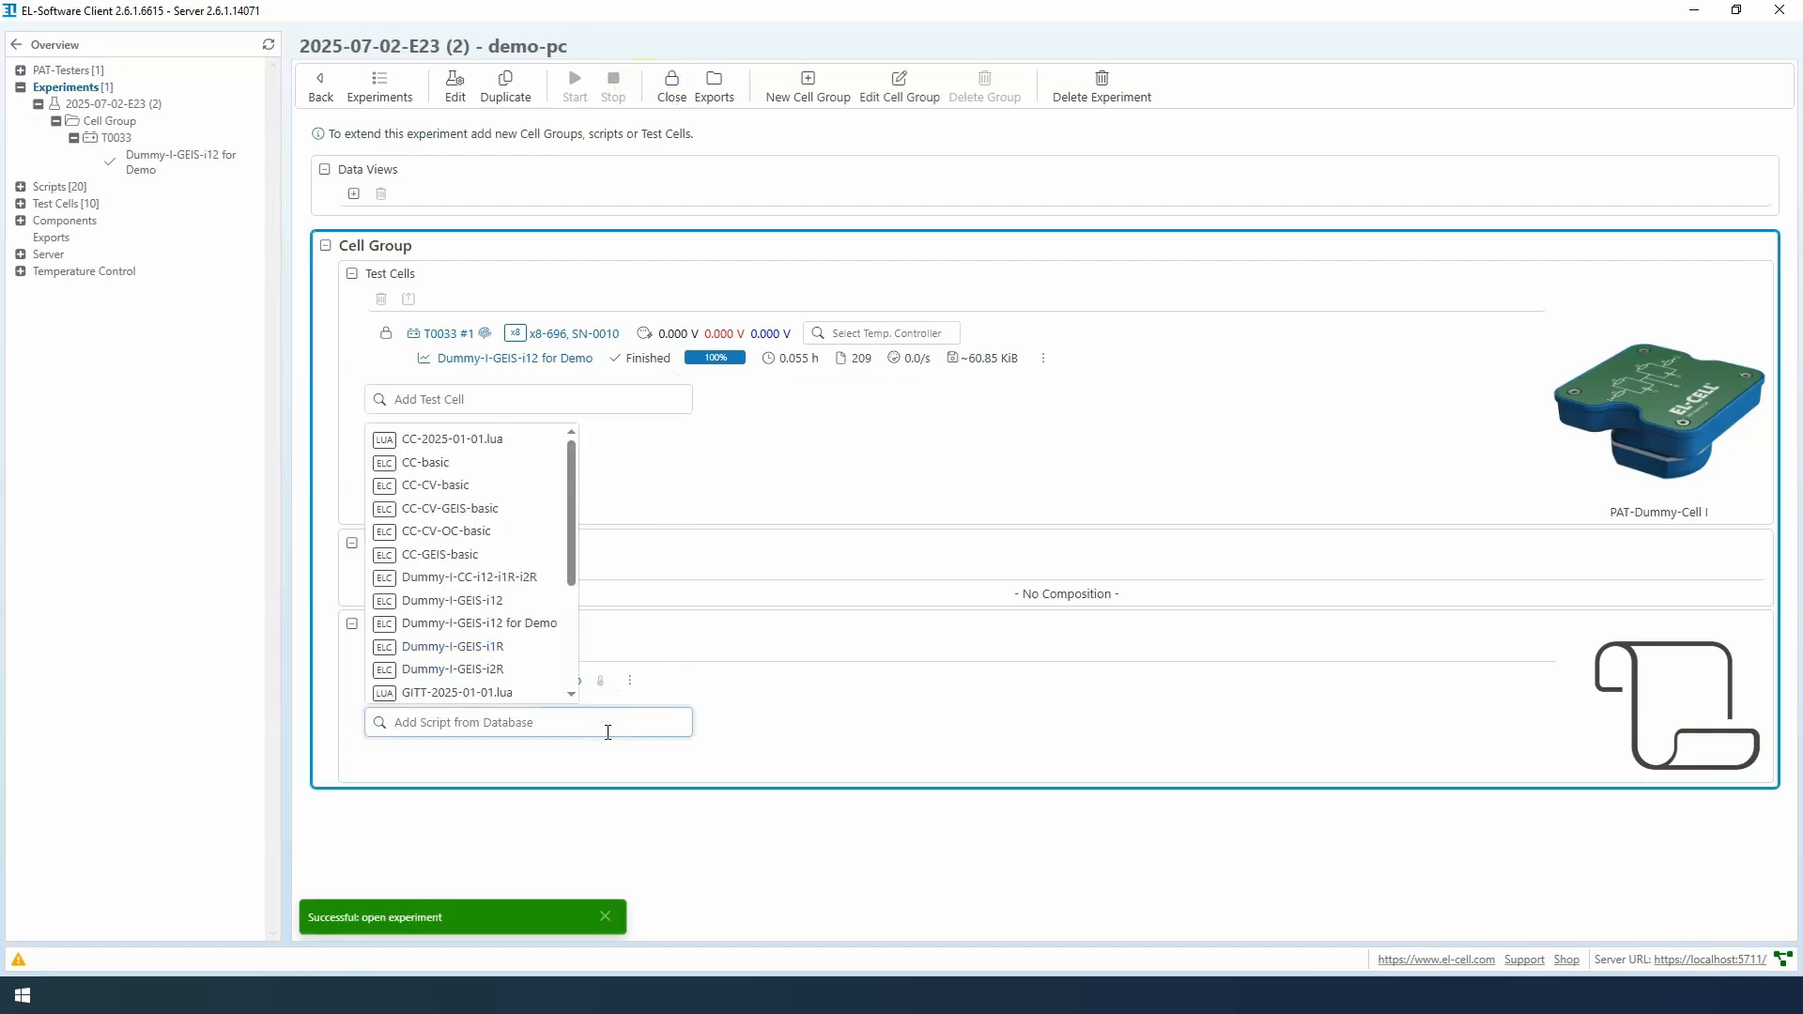
left_click(523, 623)
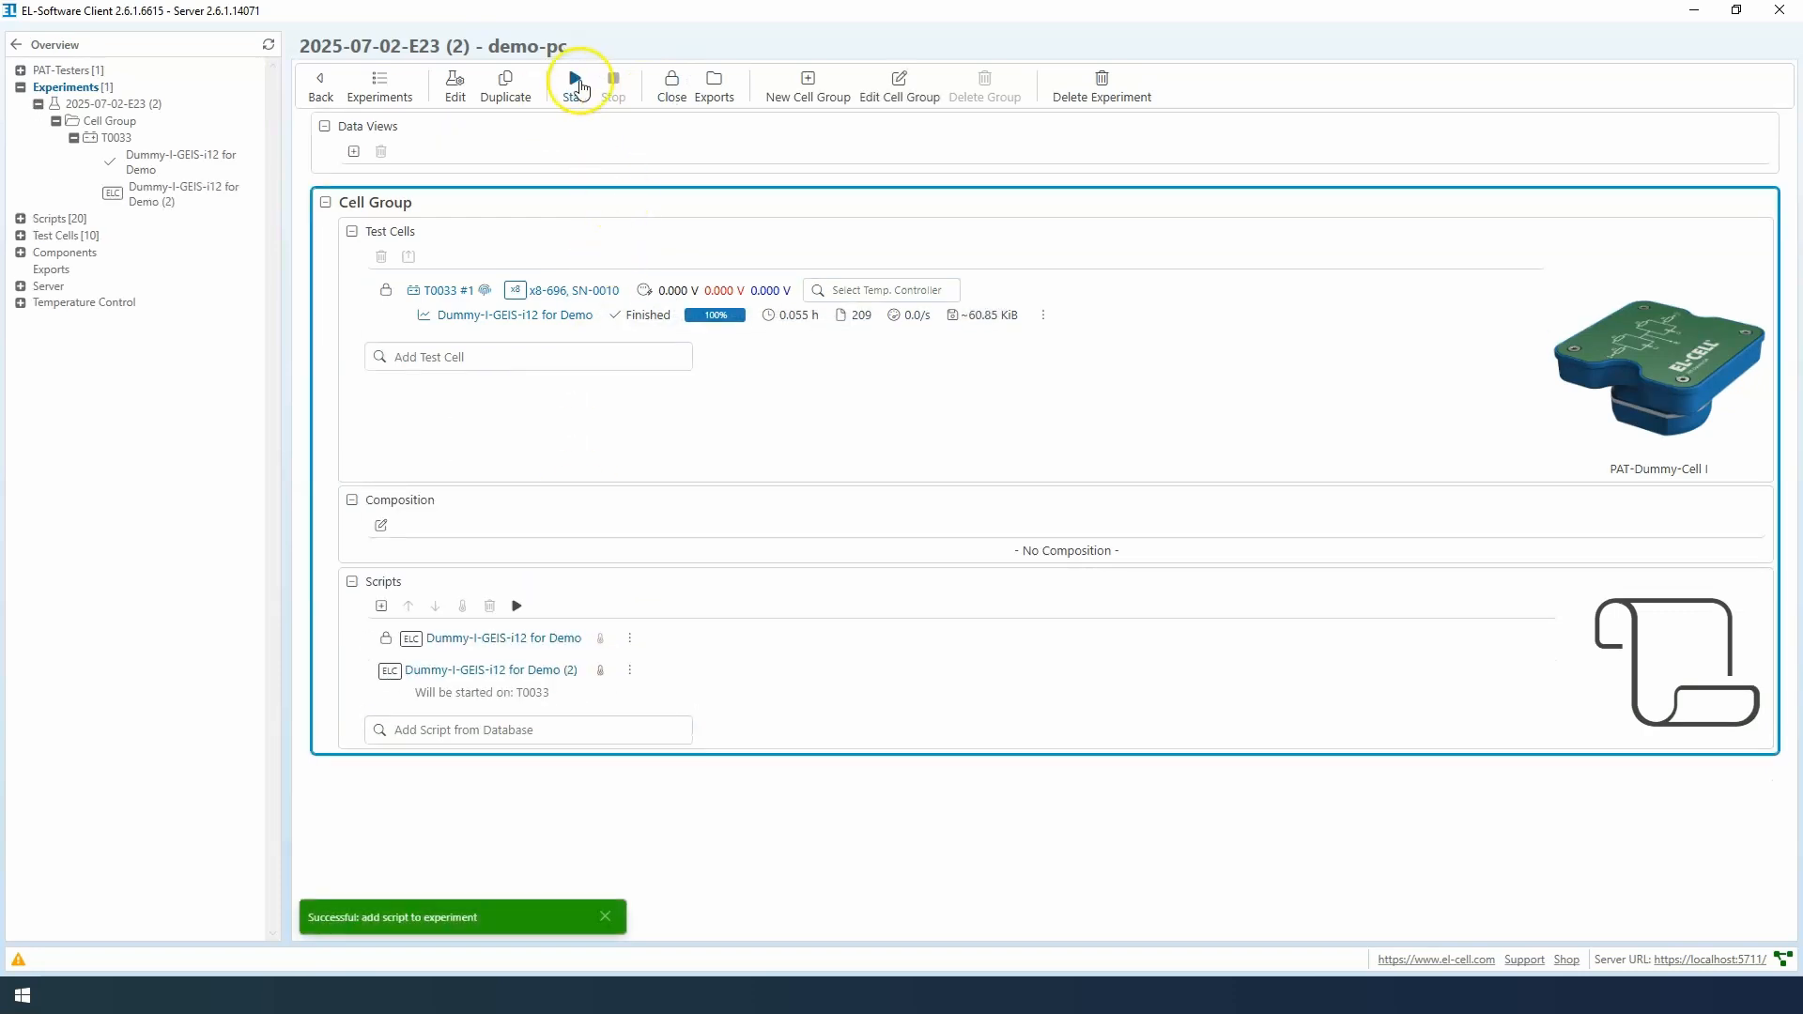
Start the experiment and open the data view of the newly added script run on test cell T0033.
left_click(579, 89)
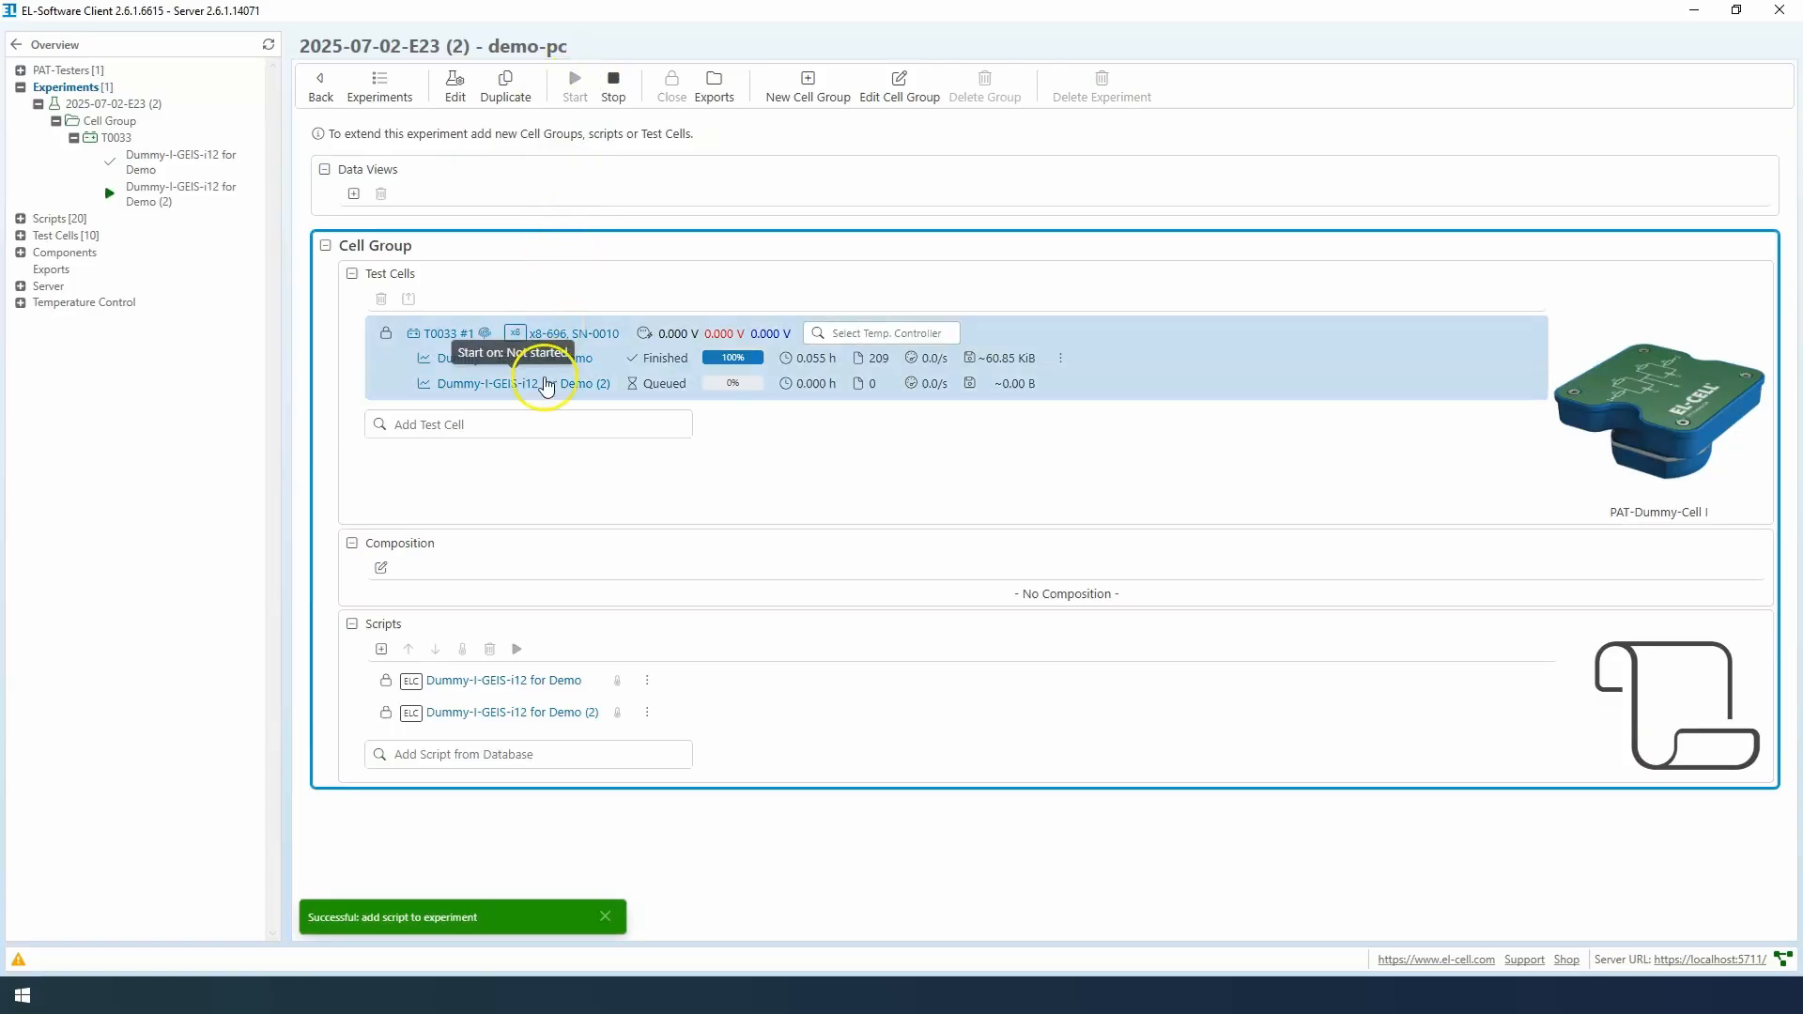
left_click(563, 380)
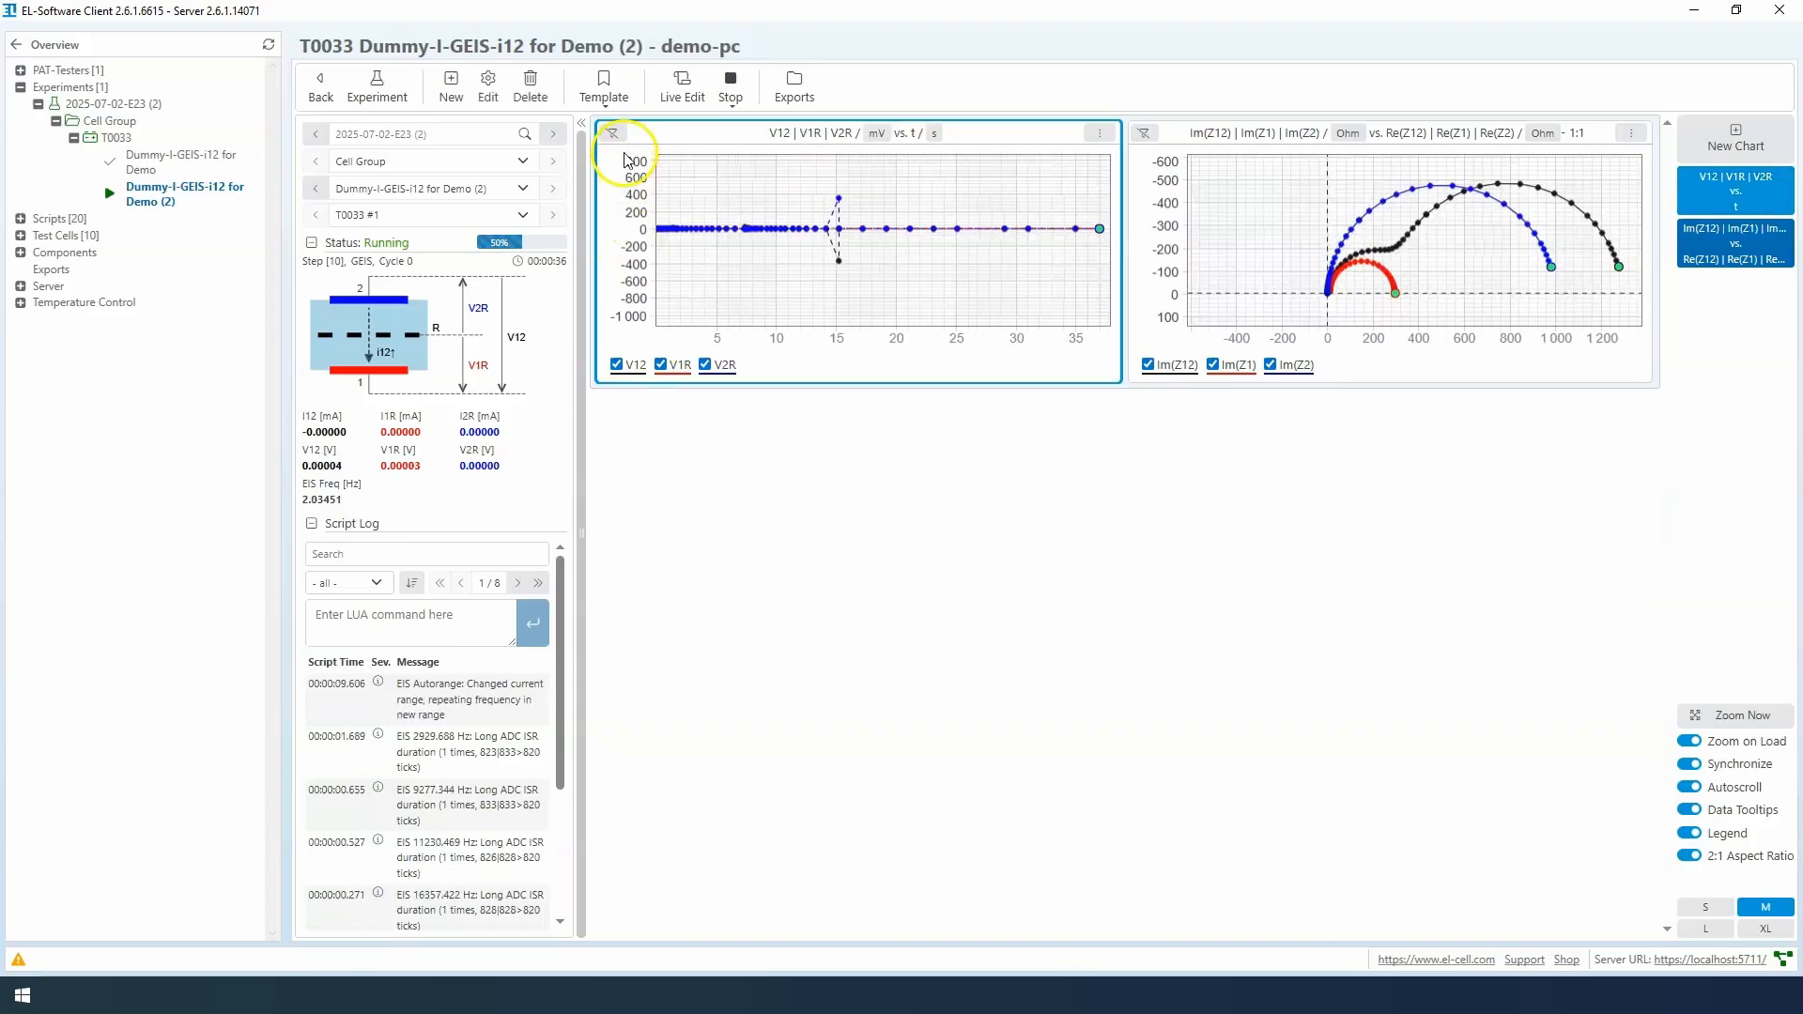
Add and apply a global chart filter on t (s) that shows only the last 10 seconds.
left_click(616, 138)
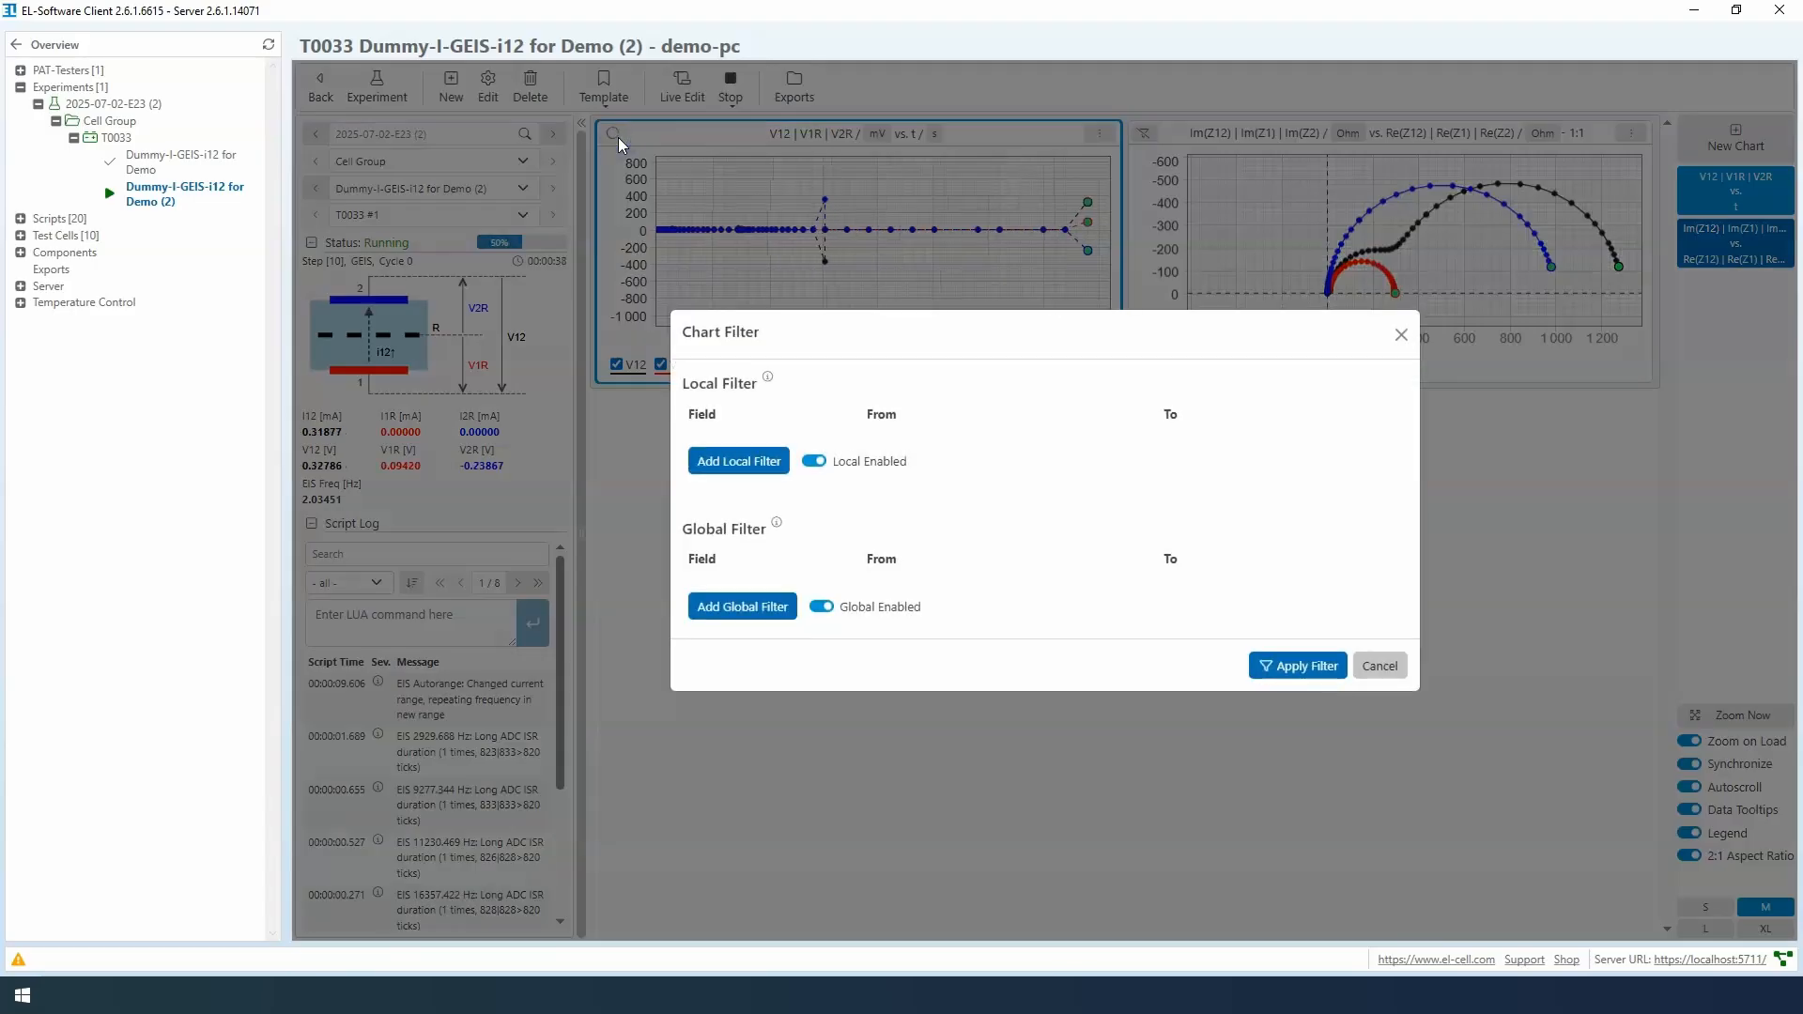
mouse_move(708, 387)
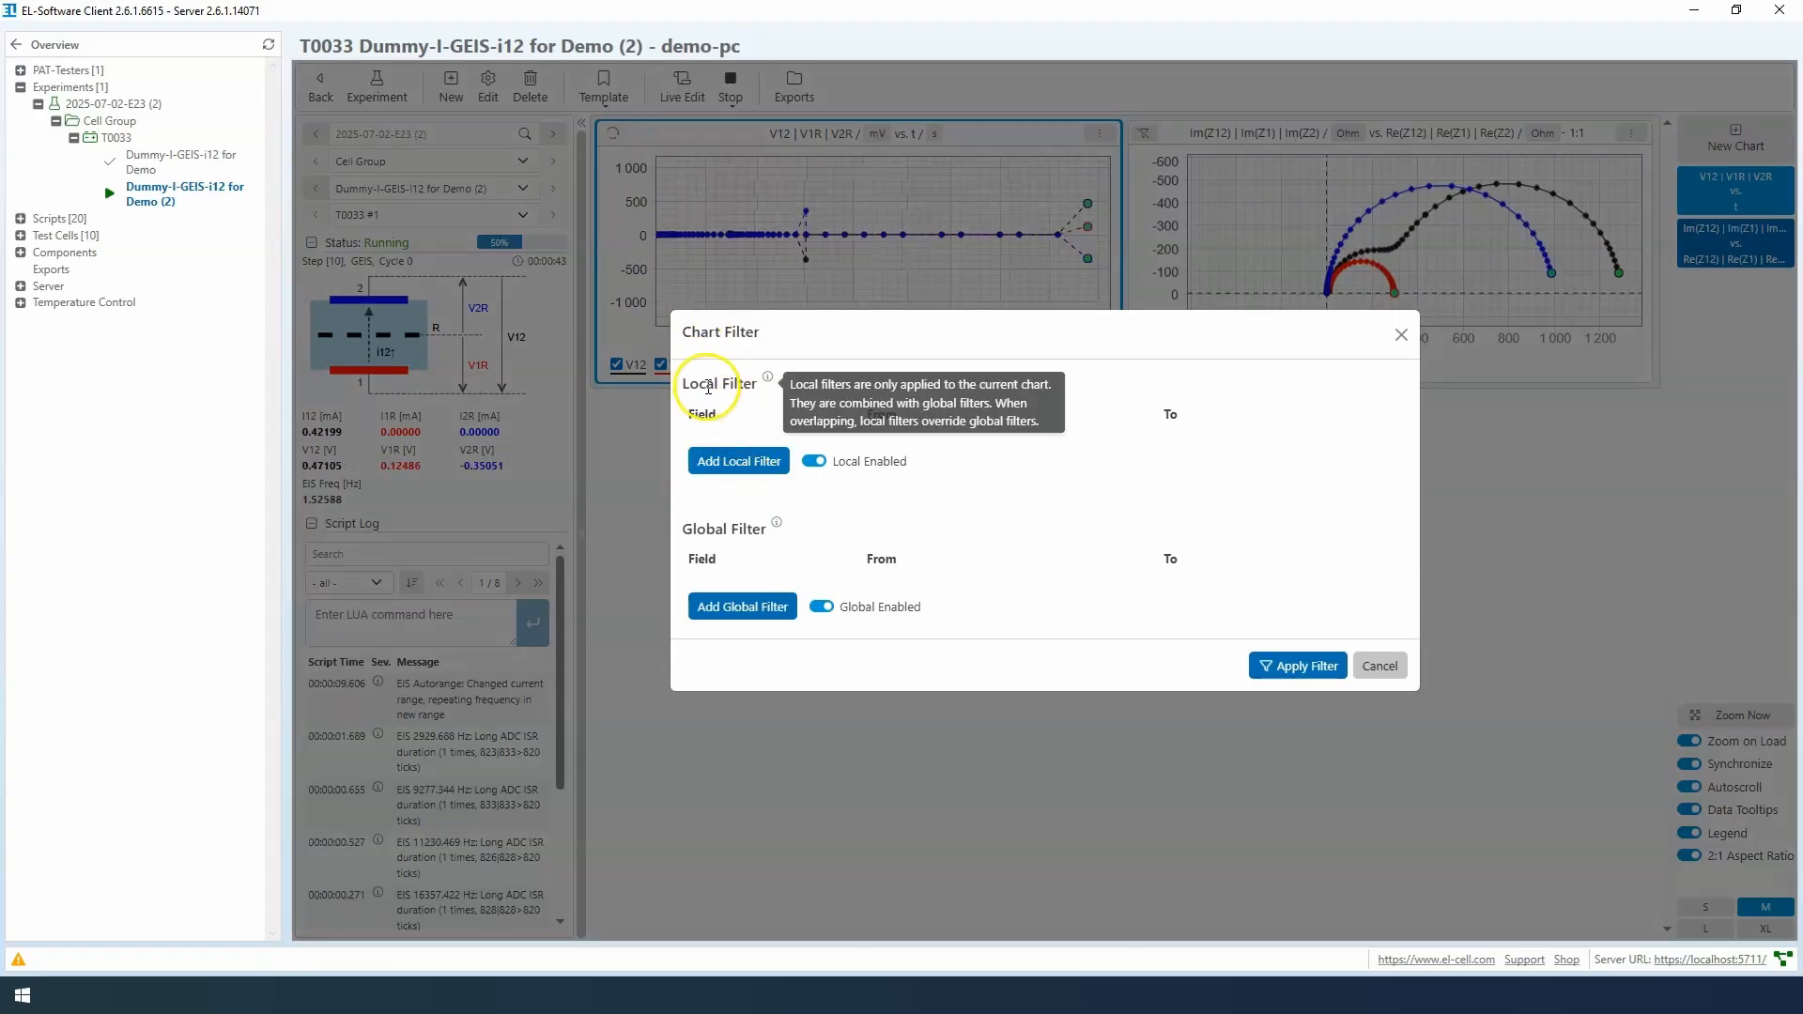
mouse_move(722, 545)
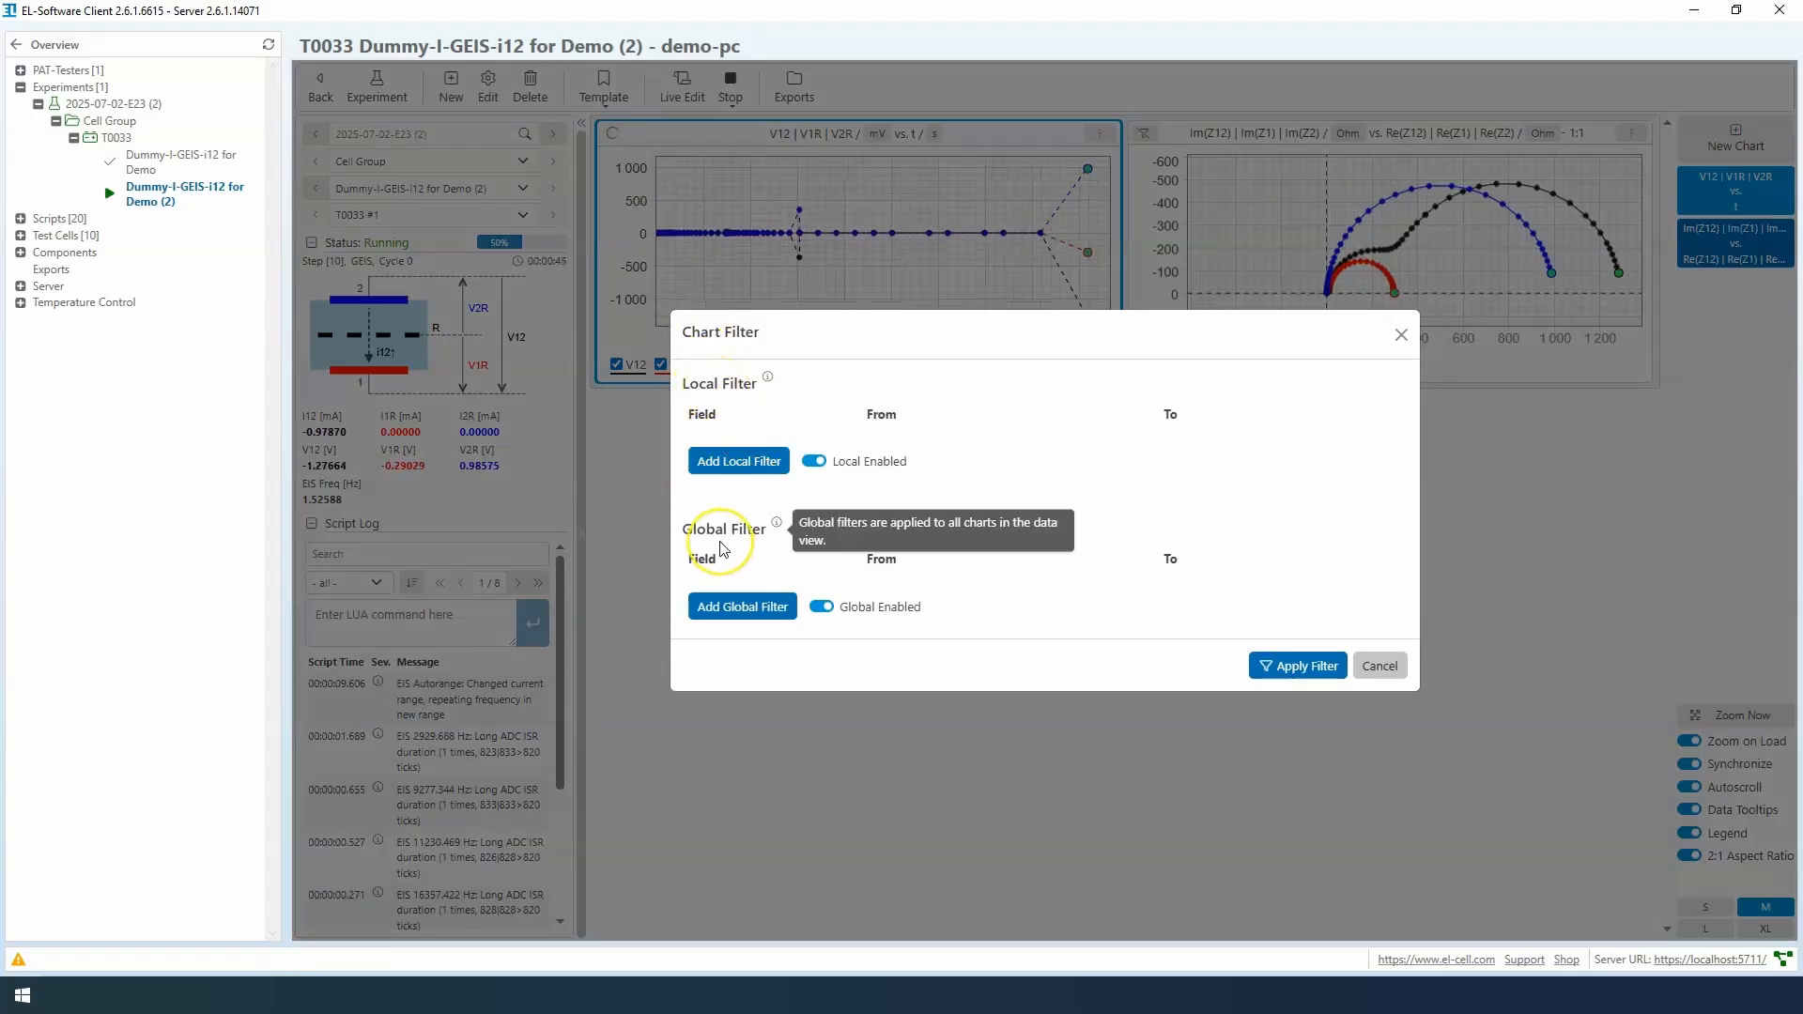
left_click(754, 608)
left_click(897, 575)
left_click(883, 629)
double_click(995, 575)
left_click(1010, 574)
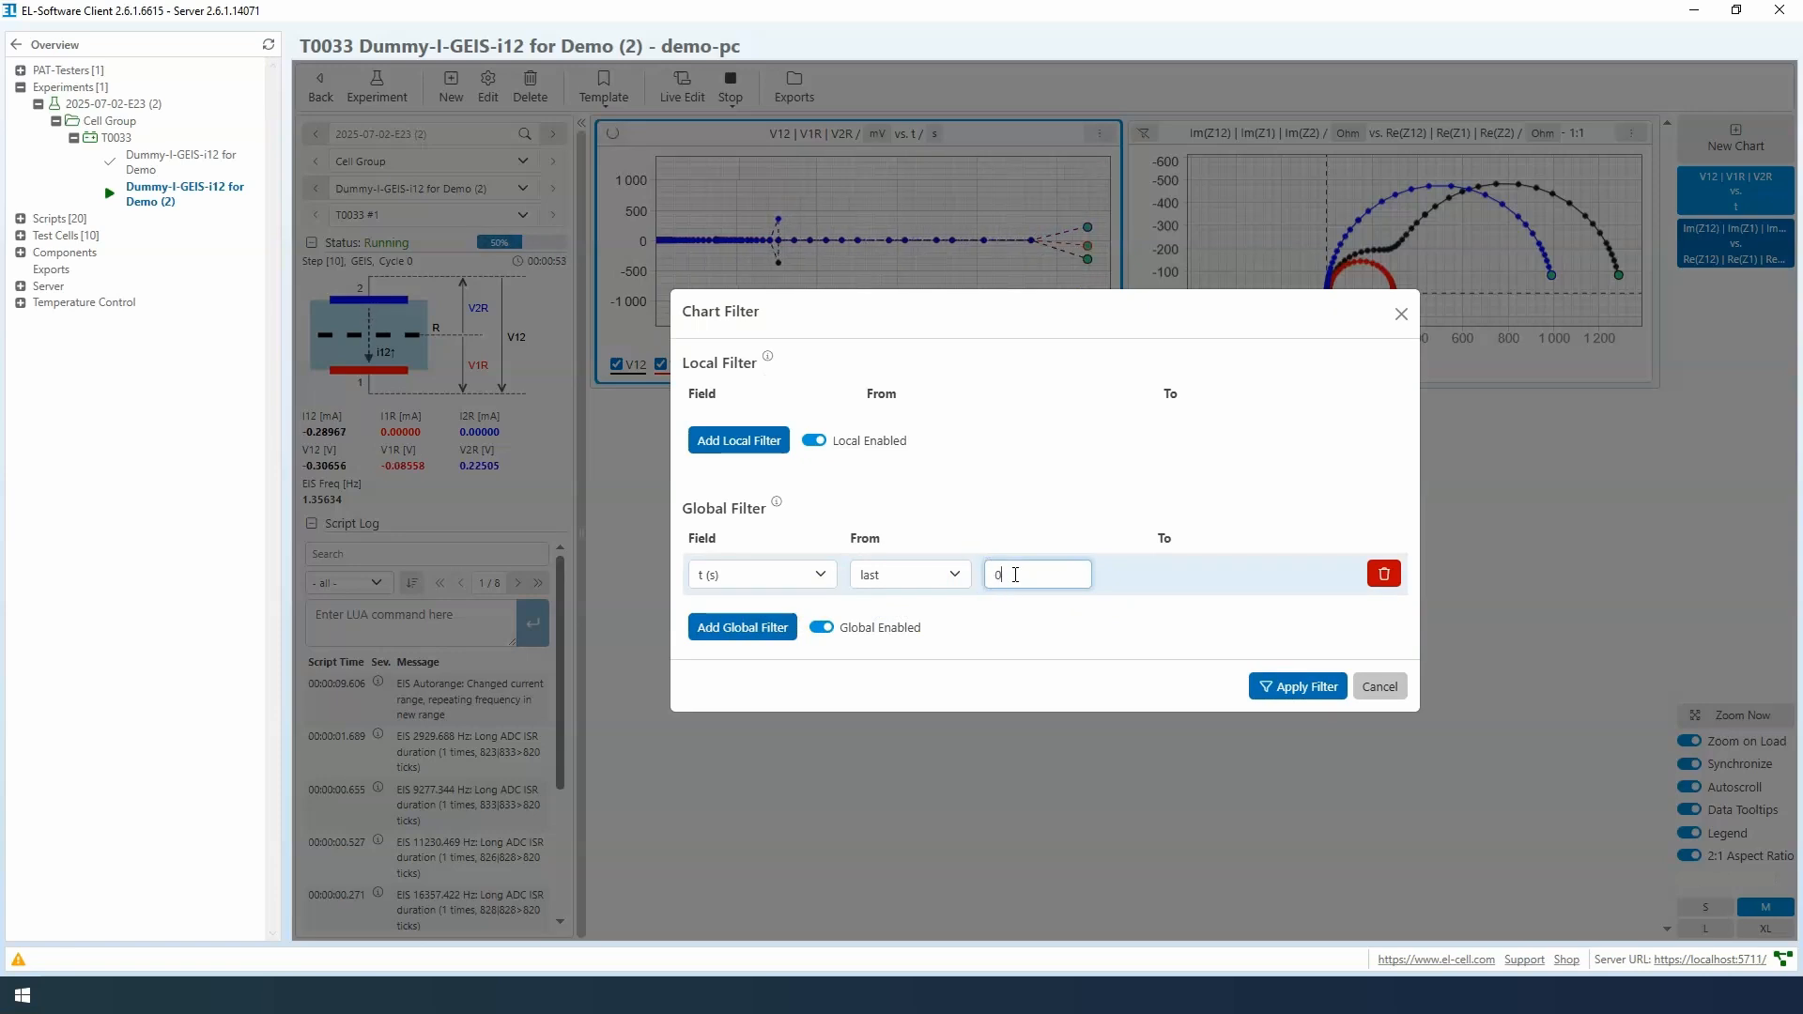
type("10")
left_click(1276, 690)
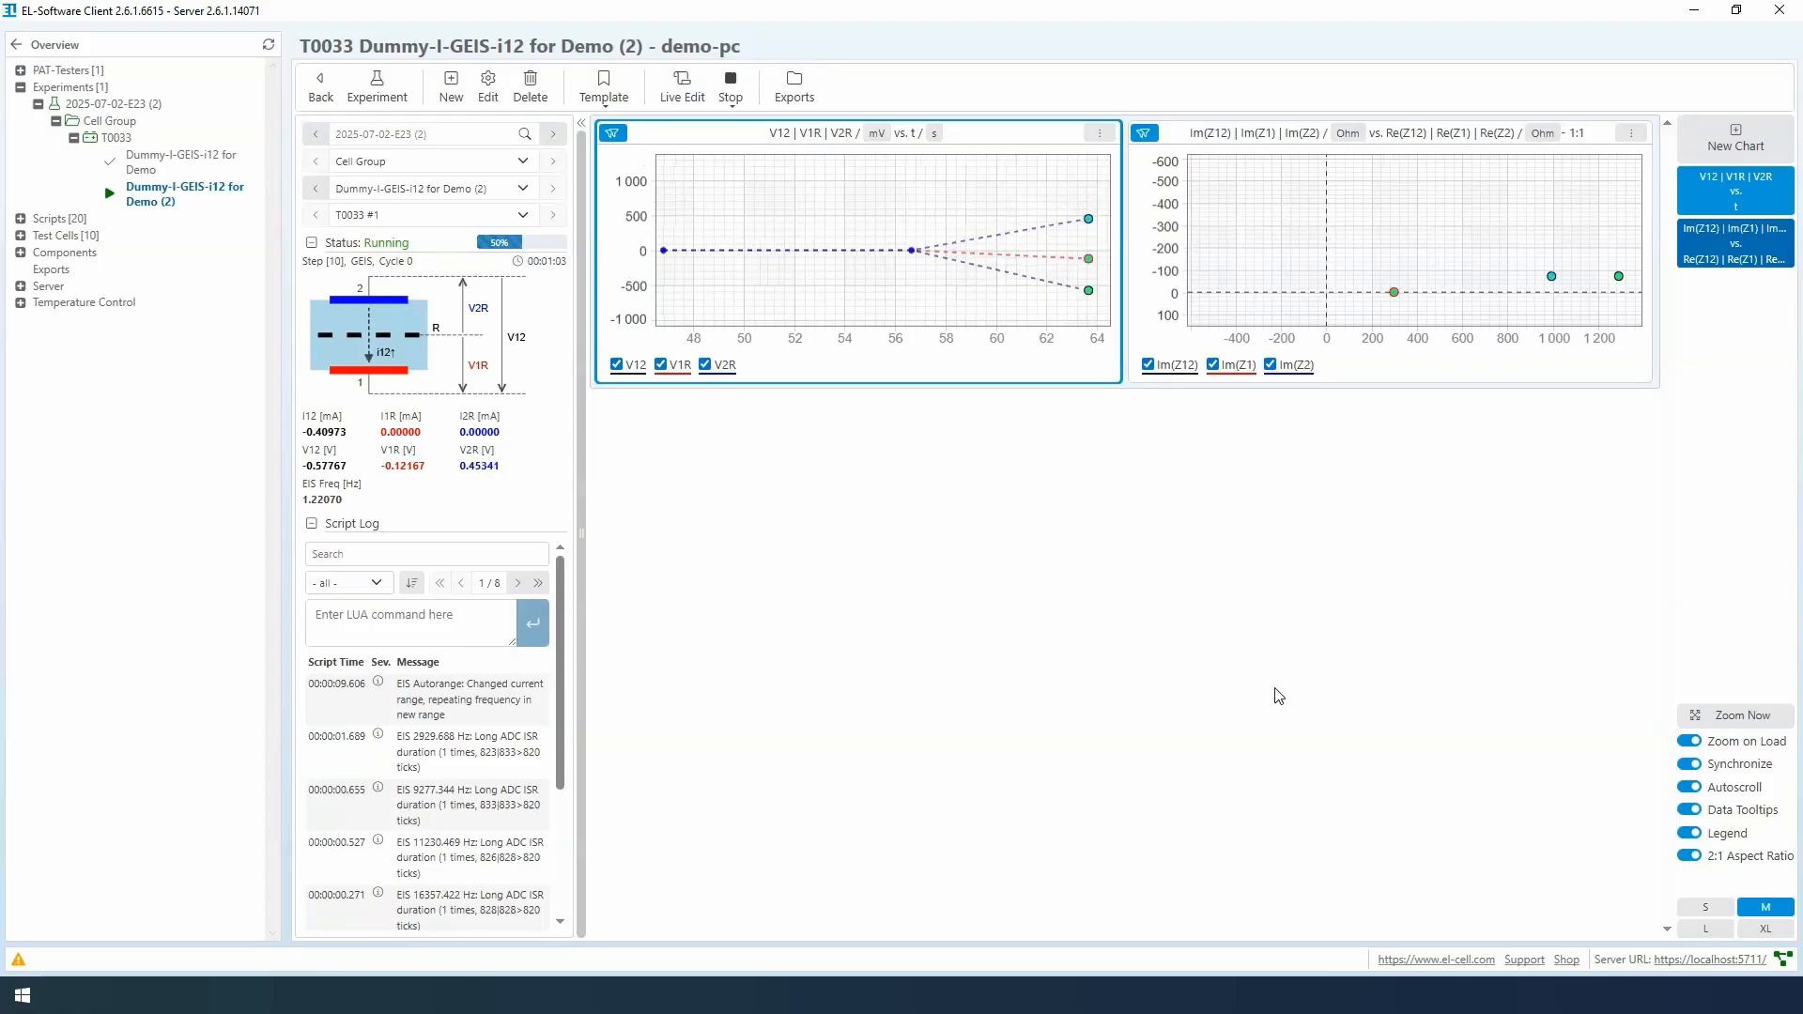
Disable the global chart filter and apply the change.
left_click(1124, 580)
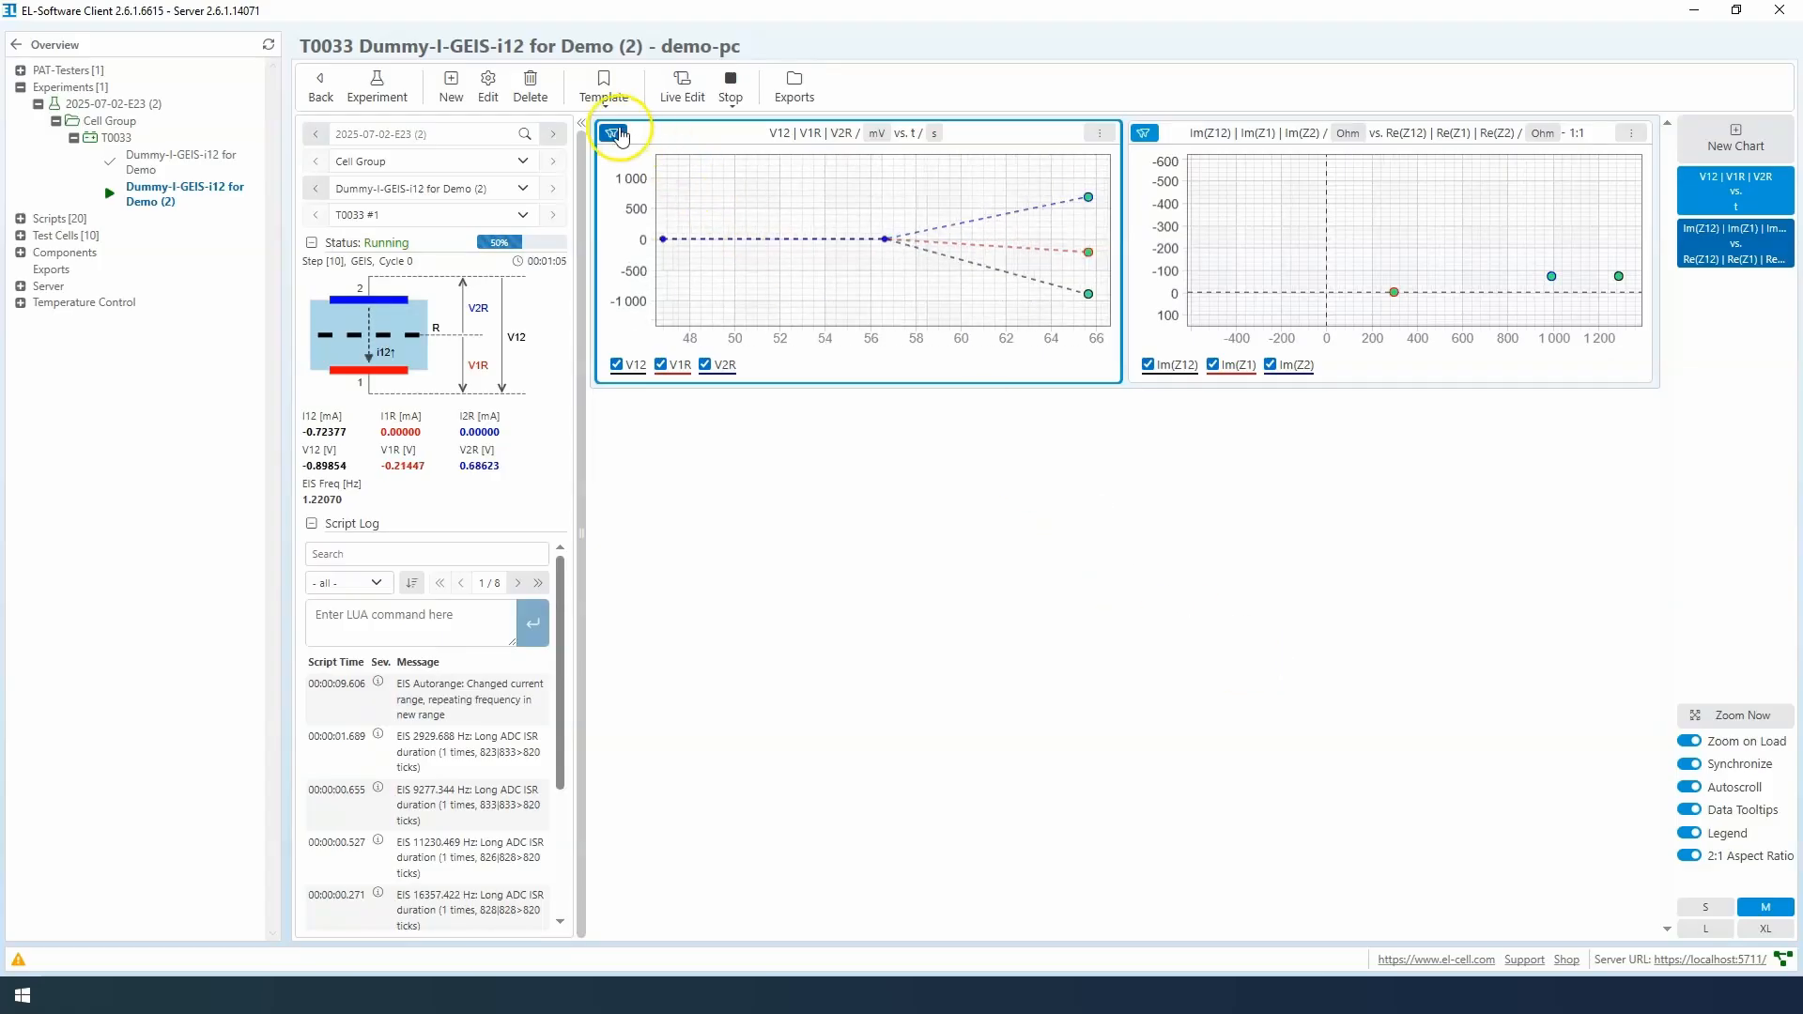
left_click(612, 132)
left_click(821, 627)
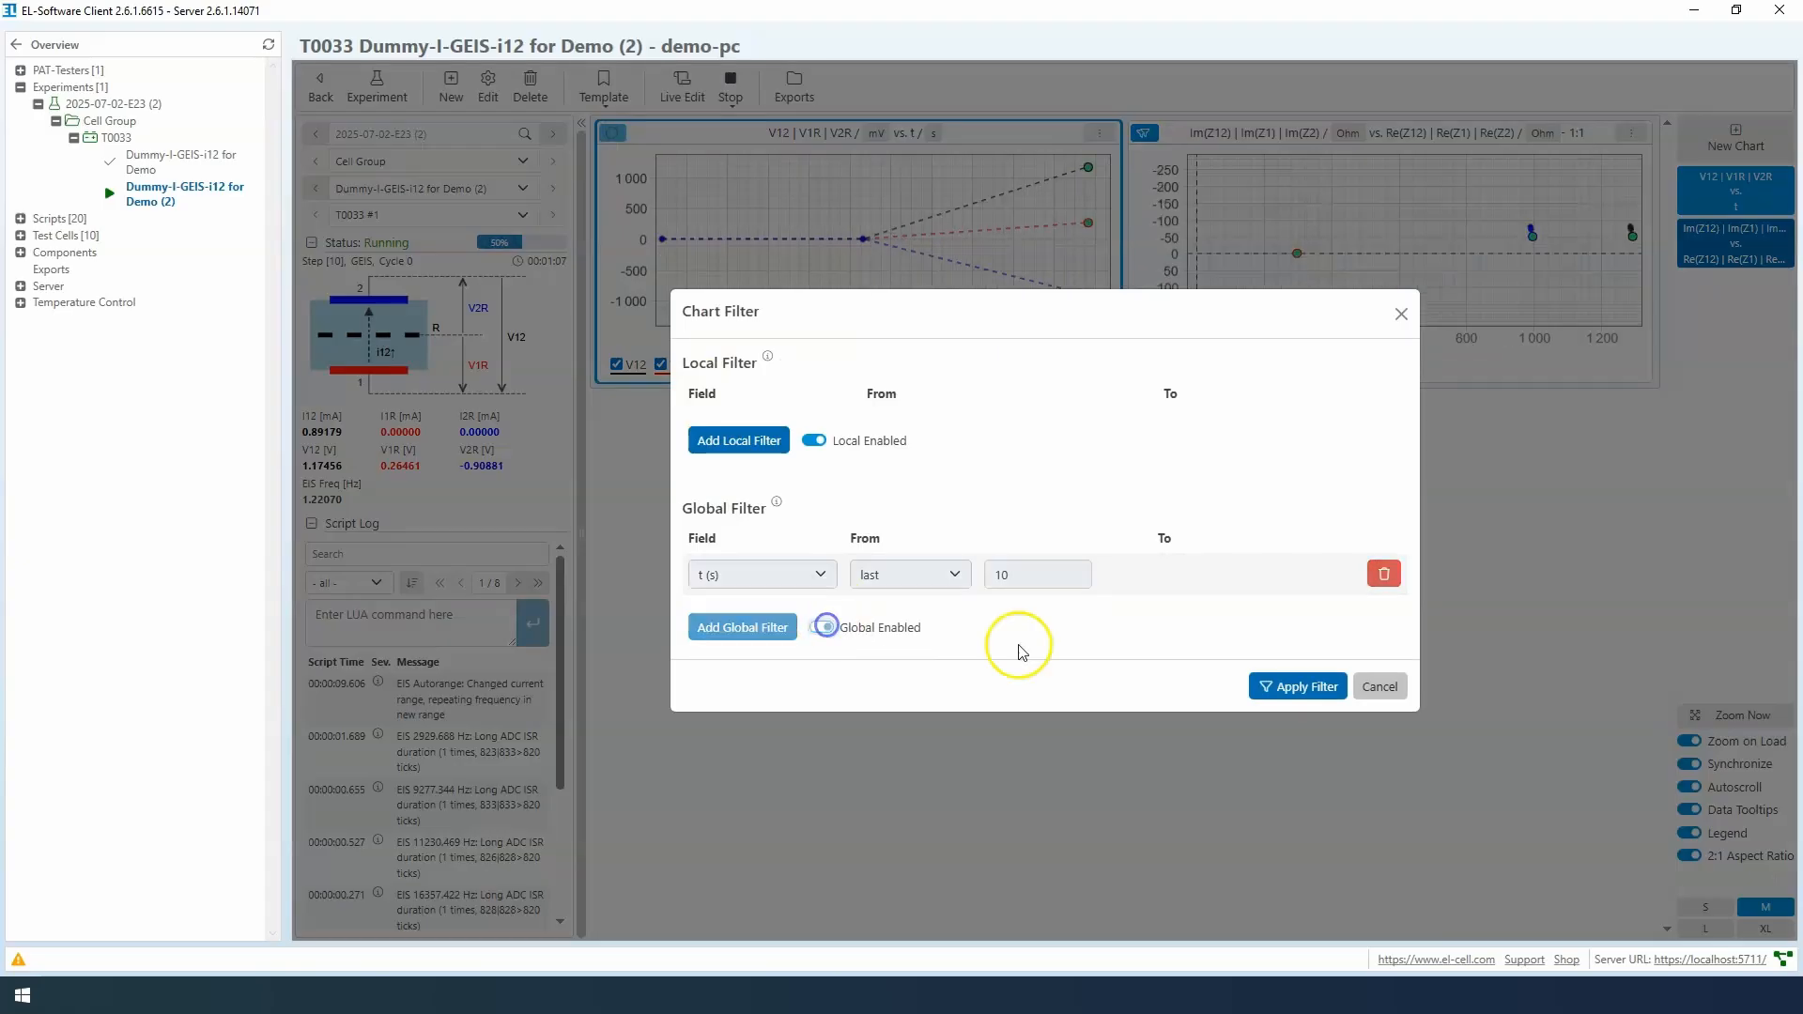
left_click(1267, 697)
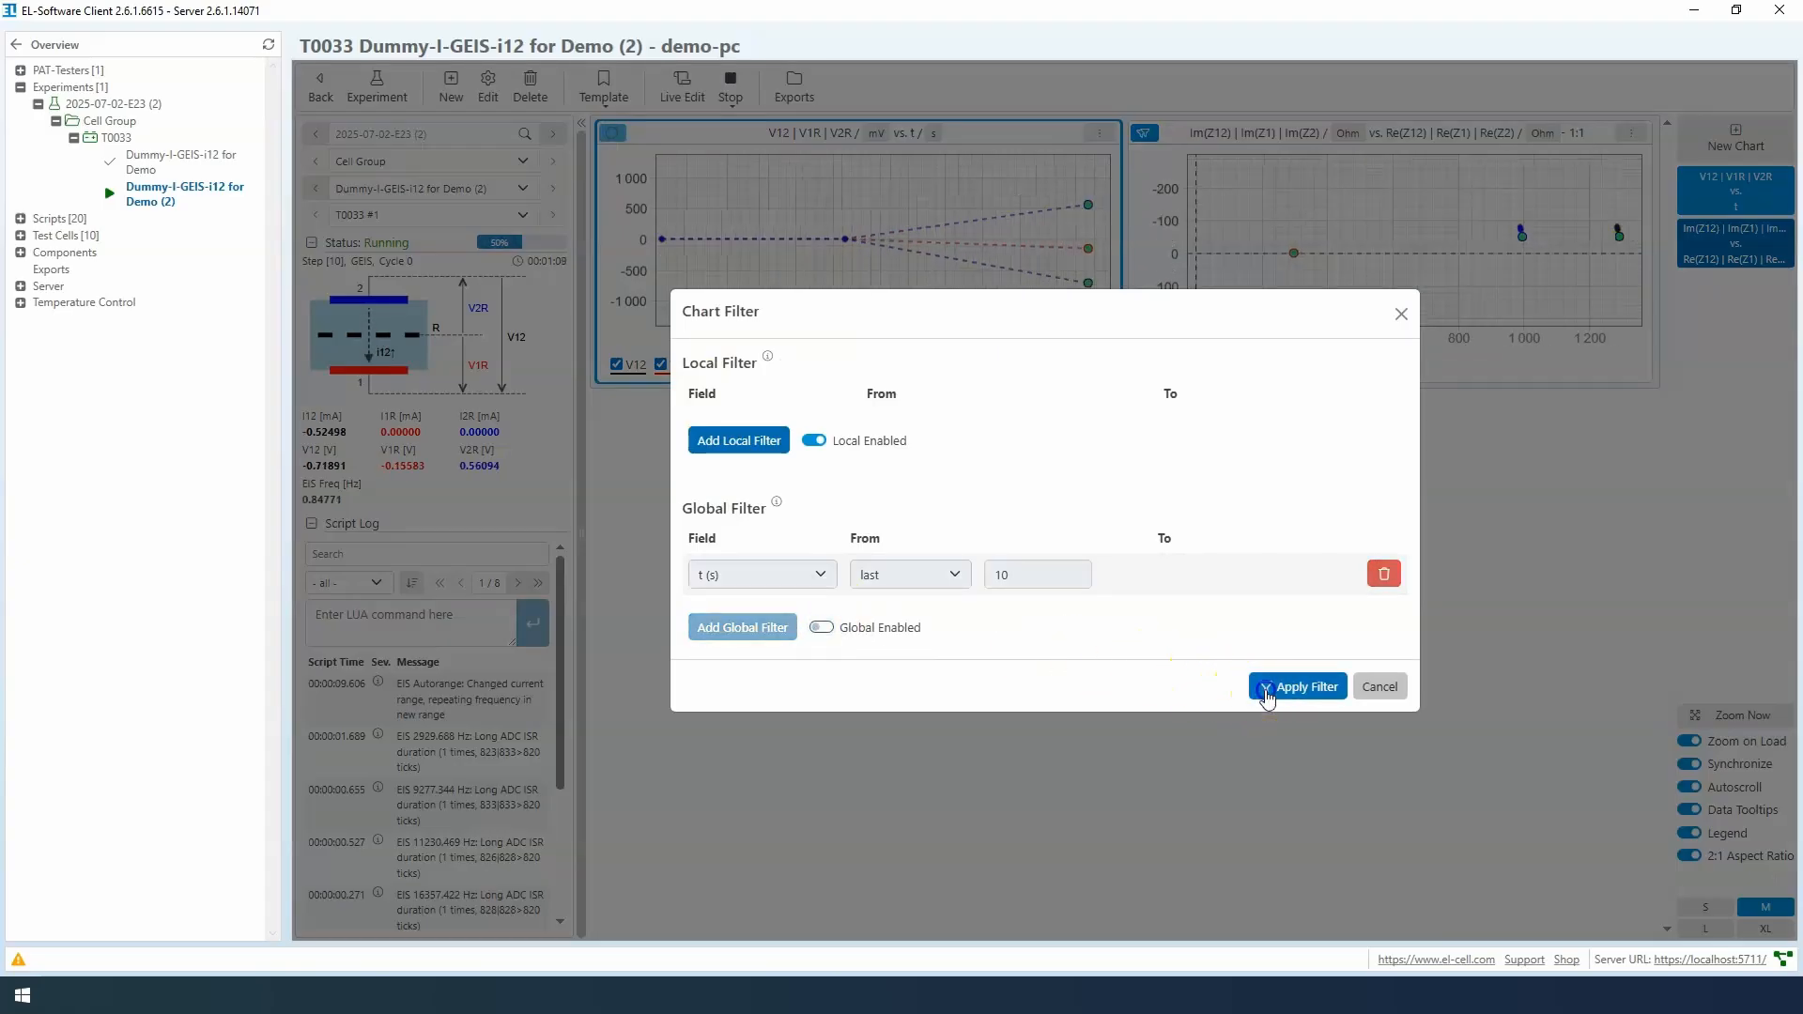